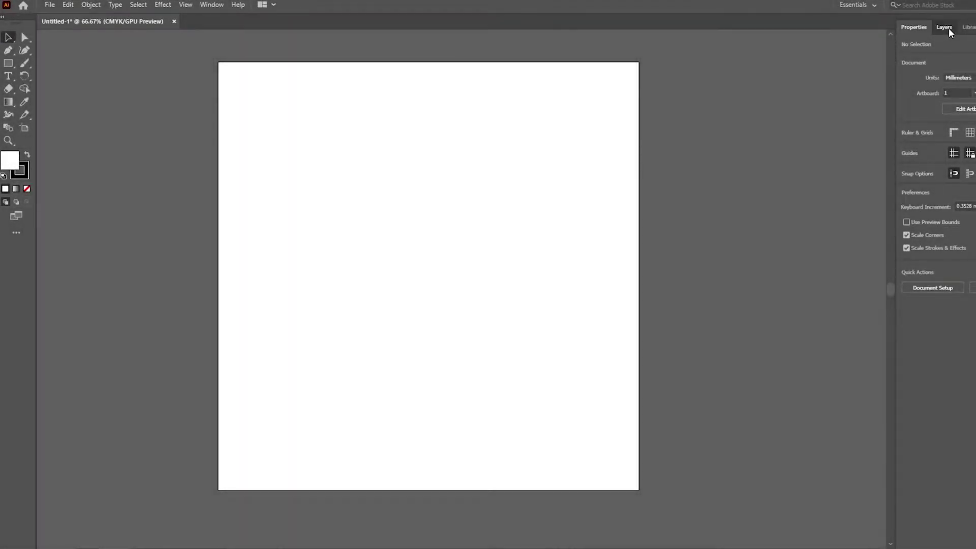
# Draw a large circle about 186.765 mm across with the Ellipse tool
pyautogui.click(944, 27)
pyautogui.moveTo(9, 63); pyautogui.dragTo(42, 76)
pyautogui.click(43, 76)
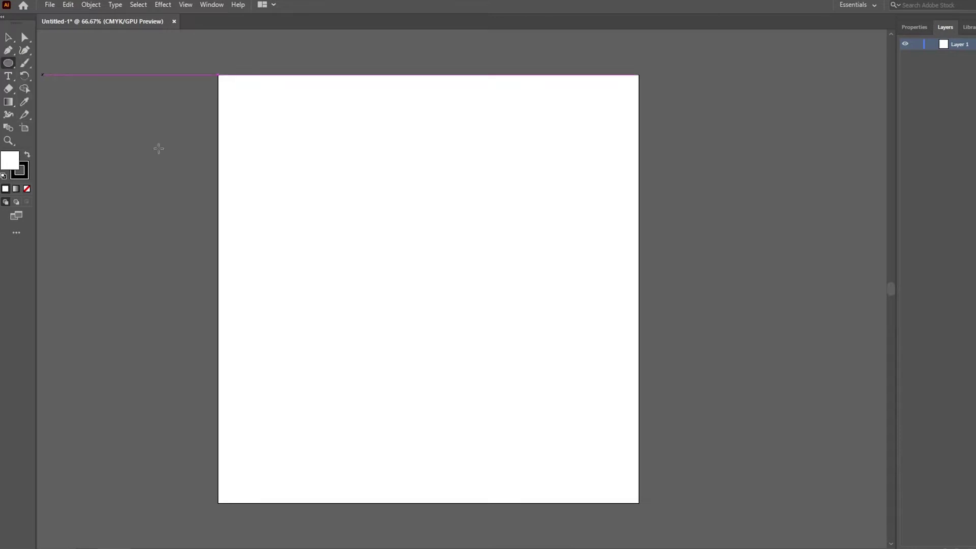
pyautogui.moveTo(442, 294); pyautogui.dragTo(581, 418)
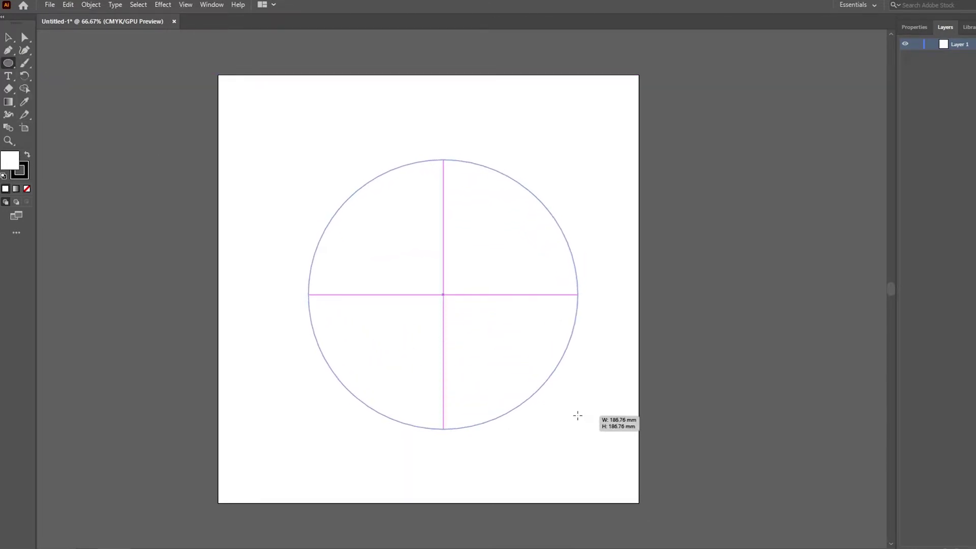
pyautogui.moveTo(582, 418); pyautogui.dragTo(569, 397)
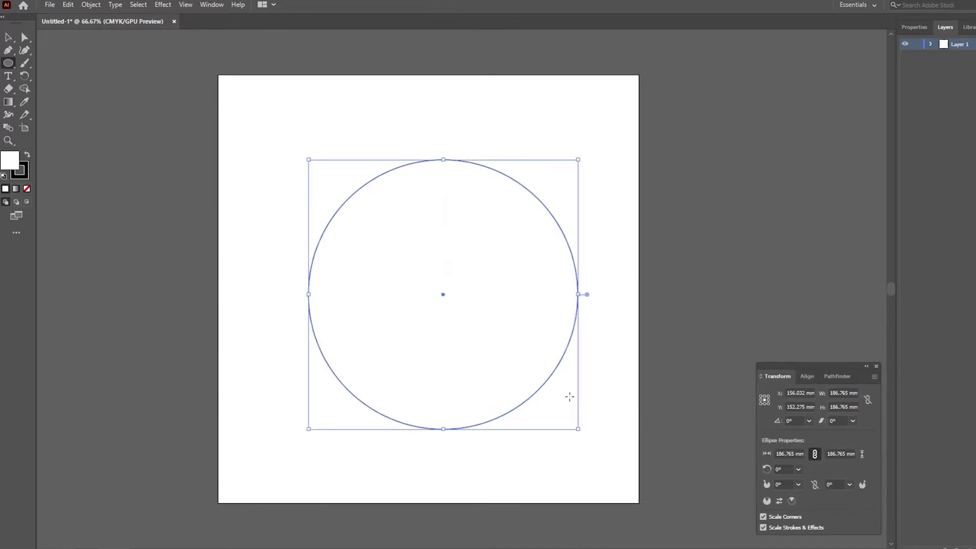
# Fill the circle solid black and remove its outline stroke
pyautogui.click(913, 27)
pyautogui.click(905, 146)
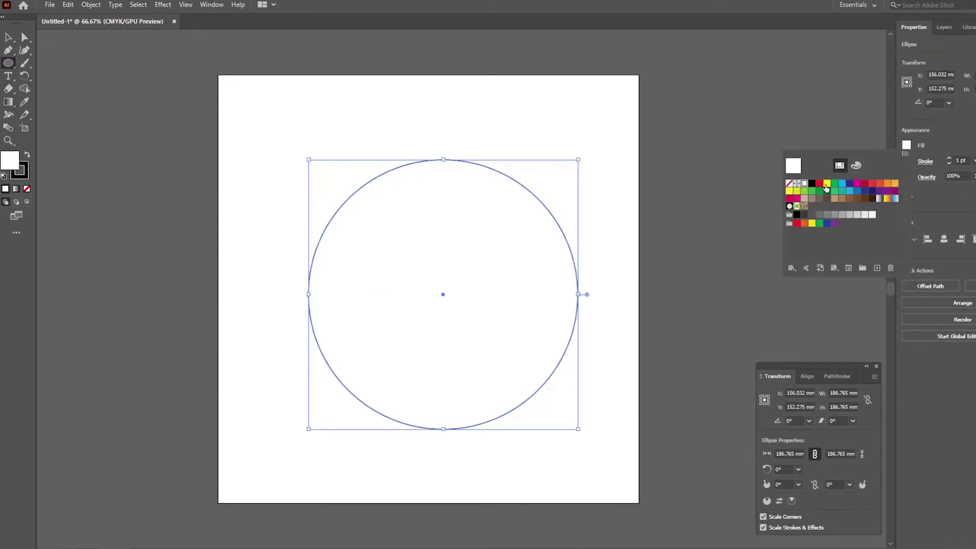
pyautogui.click(812, 183)
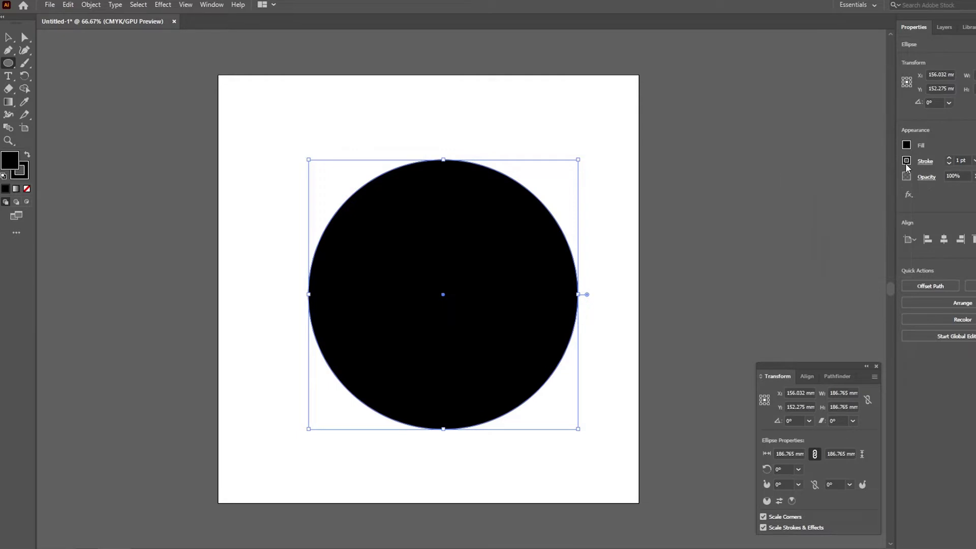
pyautogui.click(906, 161)
pyautogui.click(792, 205)
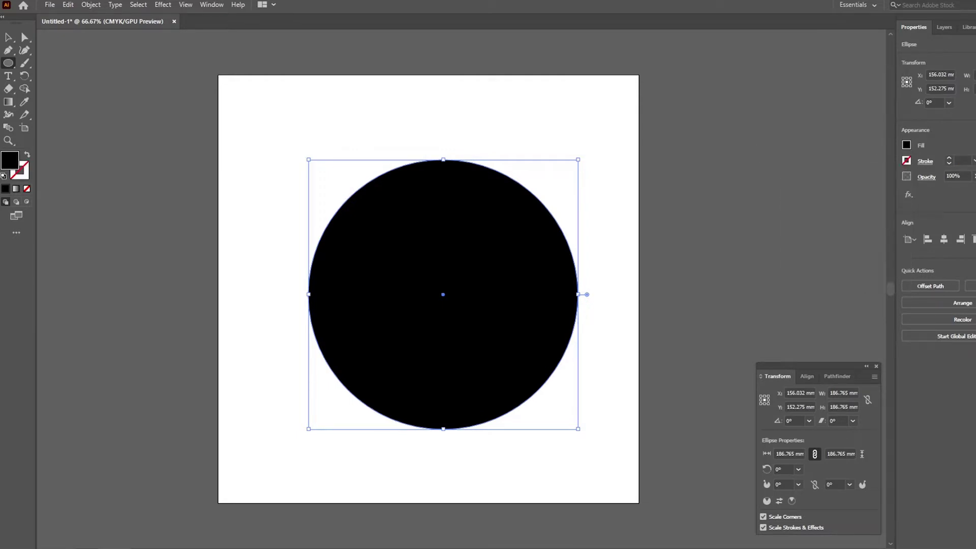
# Place a copy of the circle overlapping its upper right and fill it brown
pyautogui.click(9, 38)
pyautogui.moveTo(443, 297); pyautogui.dragTo(505, 284)
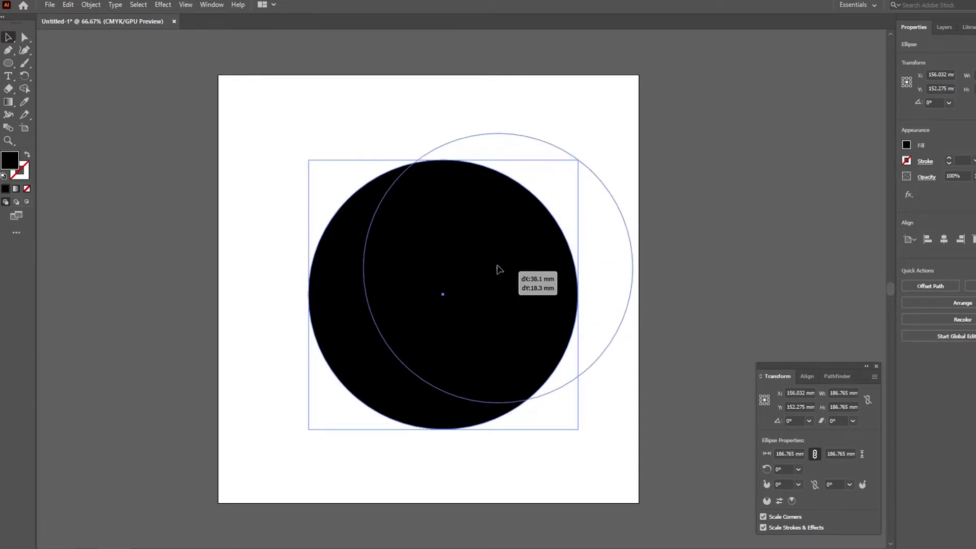
pyautogui.moveTo(505, 283); pyautogui.dragTo(497, 262)
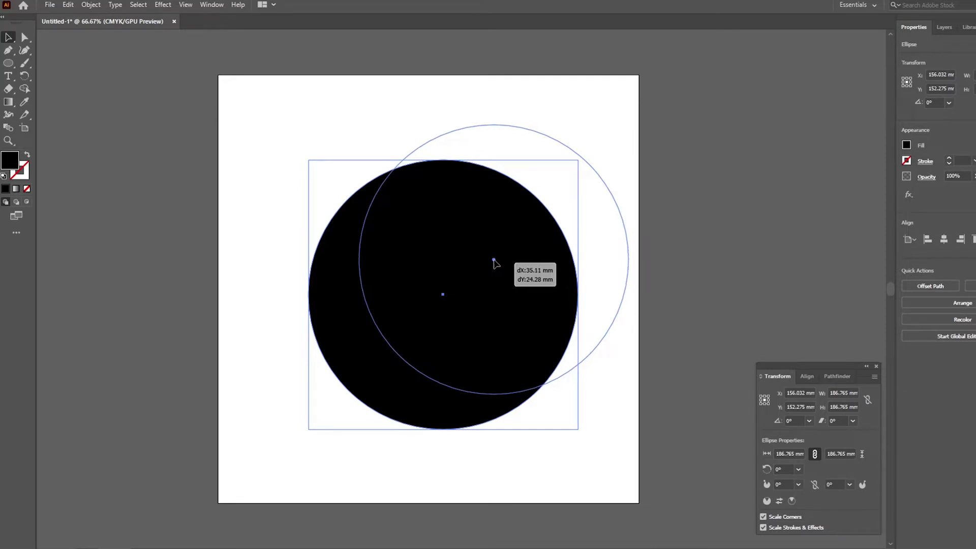
pyautogui.moveTo(497, 261); pyautogui.dragTo(467, 270)
pyautogui.click(906, 144)
pyautogui.click(815, 202)
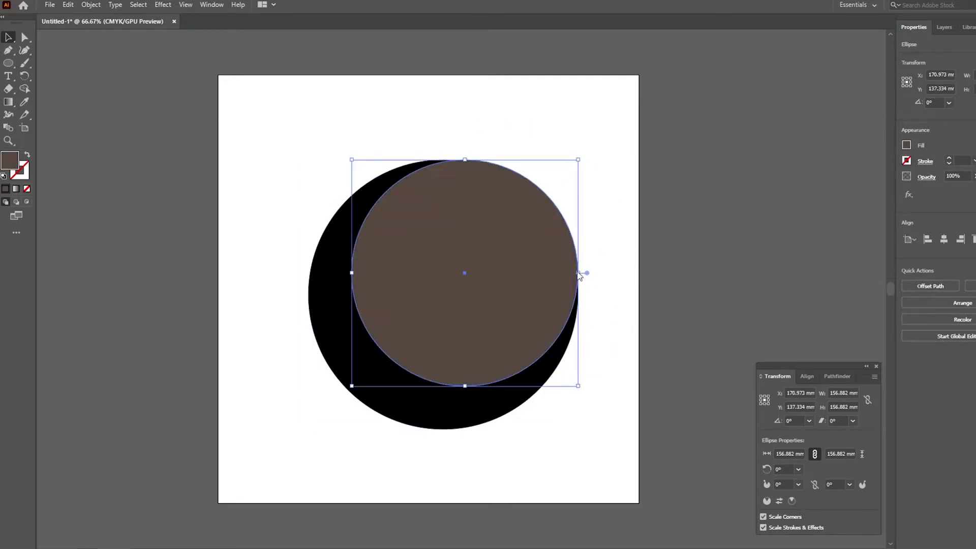
# Resize the copy to about 178.547 mm and subtract it using Pathfinder Minus Front
pyautogui.moveTo(578, 272); pyautogui.dragTo(581, 266)
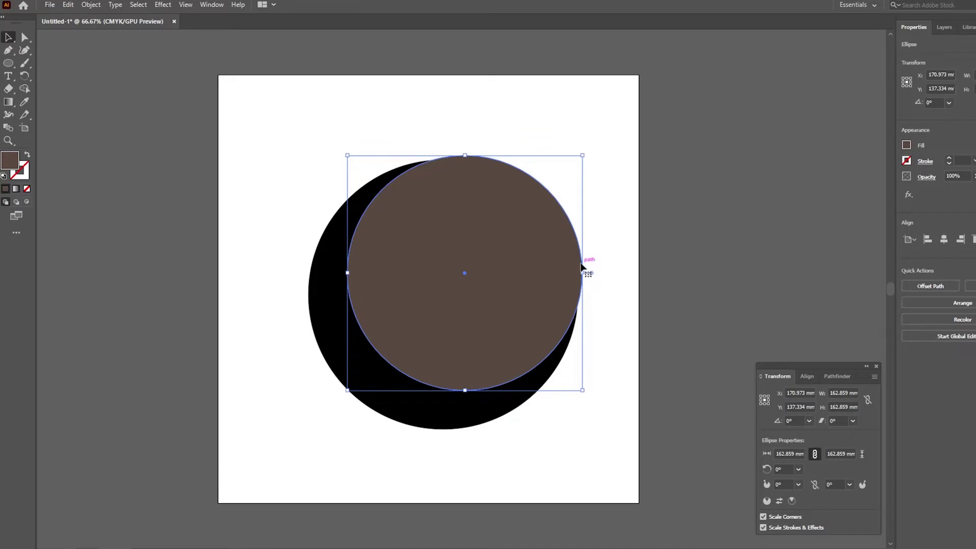
pyautogui.moveTo(464, 390); pyautogui.dragTo(465, 401)
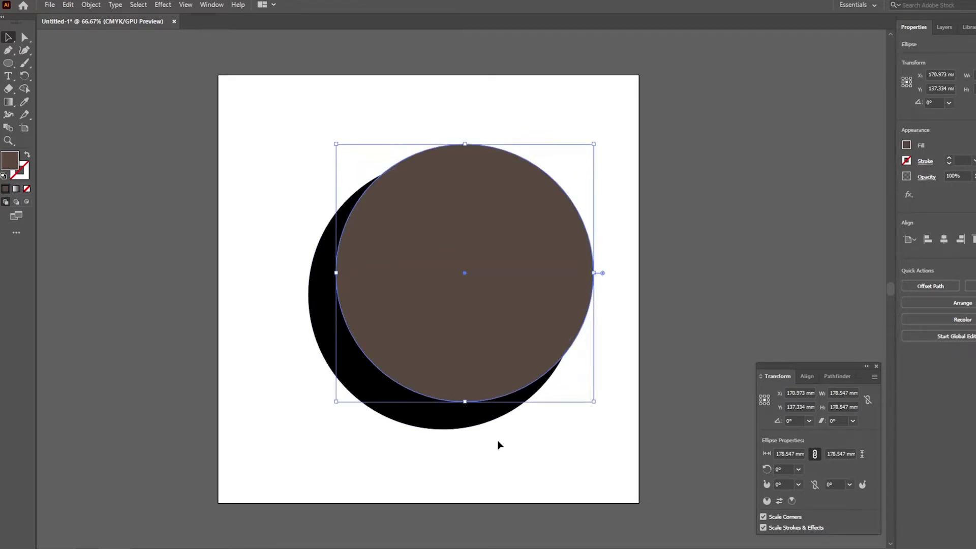
pyautogui.moveTo(593, 273); pyautogui.dragTo(586, 273)
pyautogui.moveTo(619, 230); pyautogui.dragTo(303, 462)
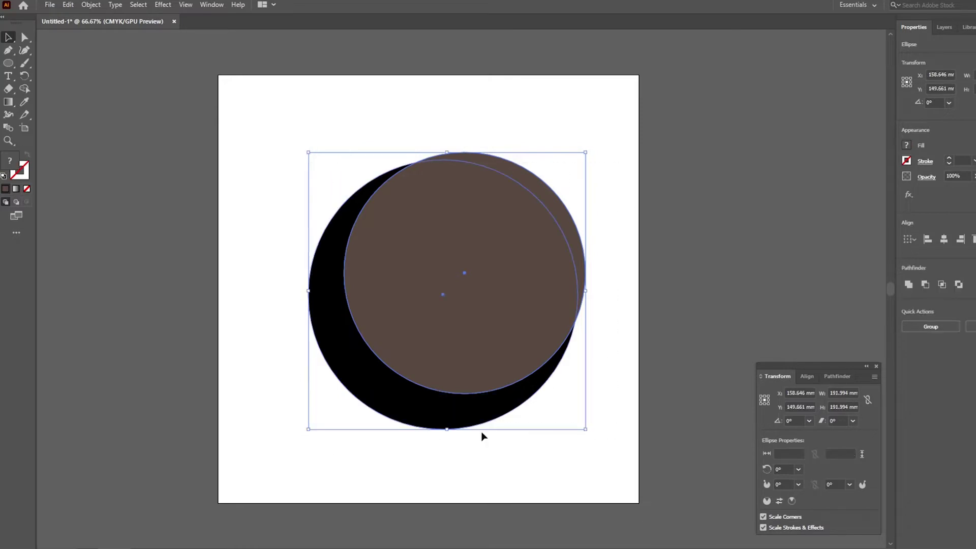
pyautogui.click(925, 284)
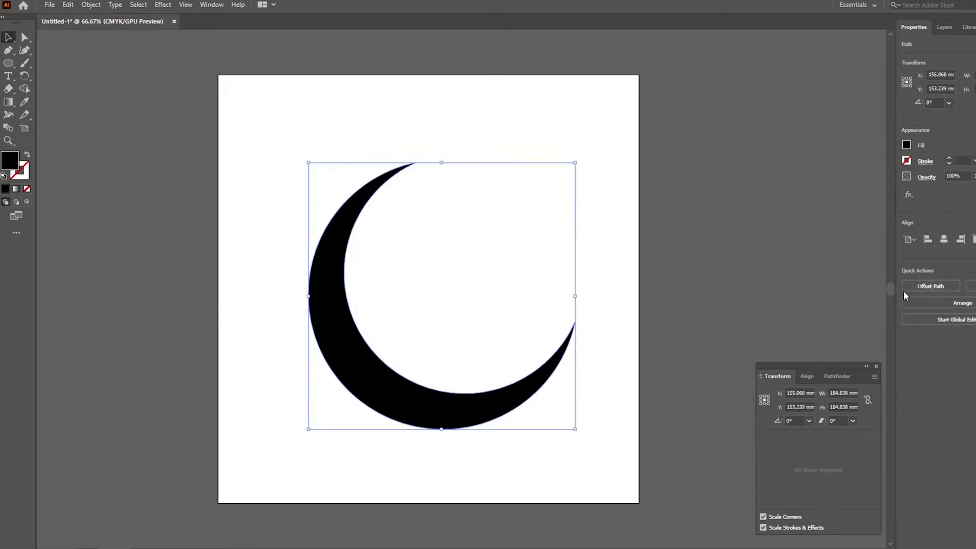
pyautogui.click(601, 235)
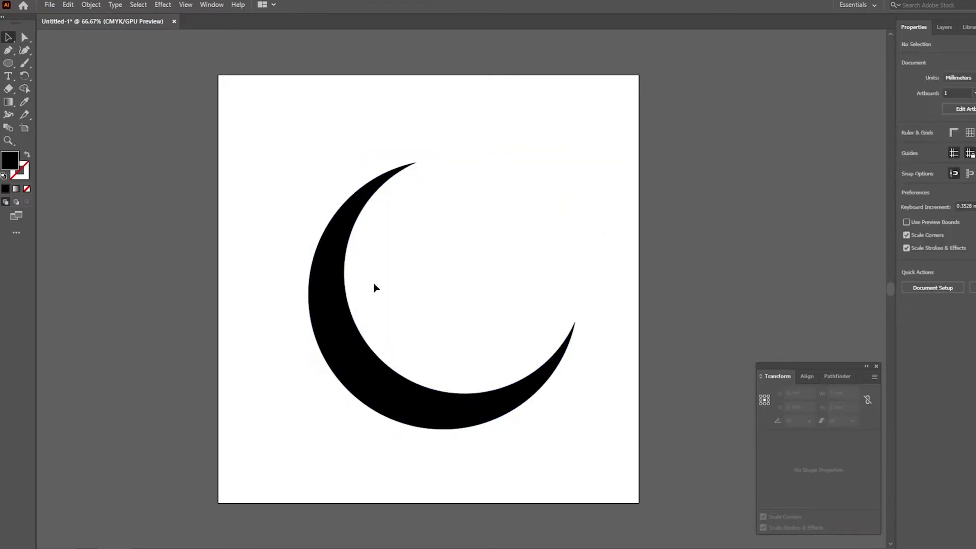
# Remove the crescent's fill, give it a 3 pt black stroke, and nudge it left
pyautogui.click(369, 381)
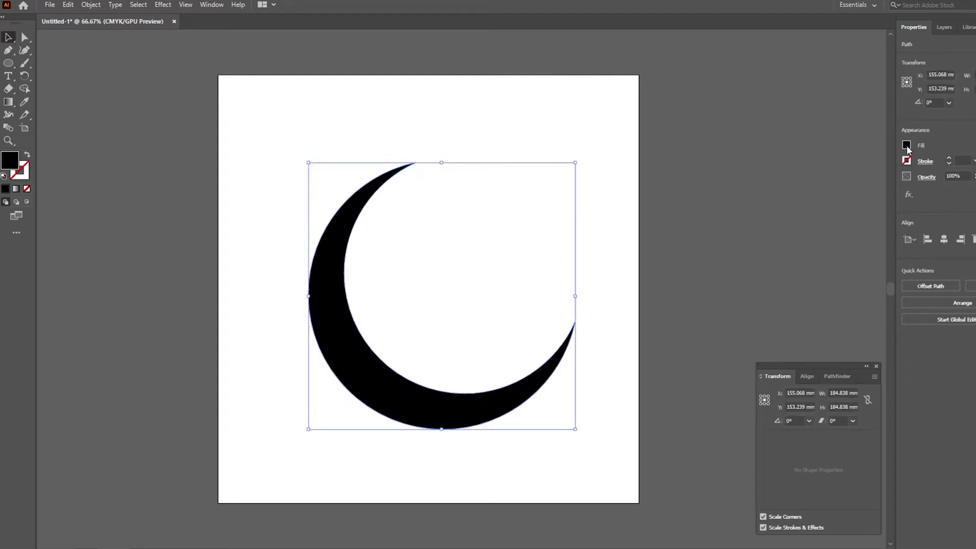
pyautogui.click(906, 146)
pyautogui.click(790, 184)
pyautogui.click(925, 163)
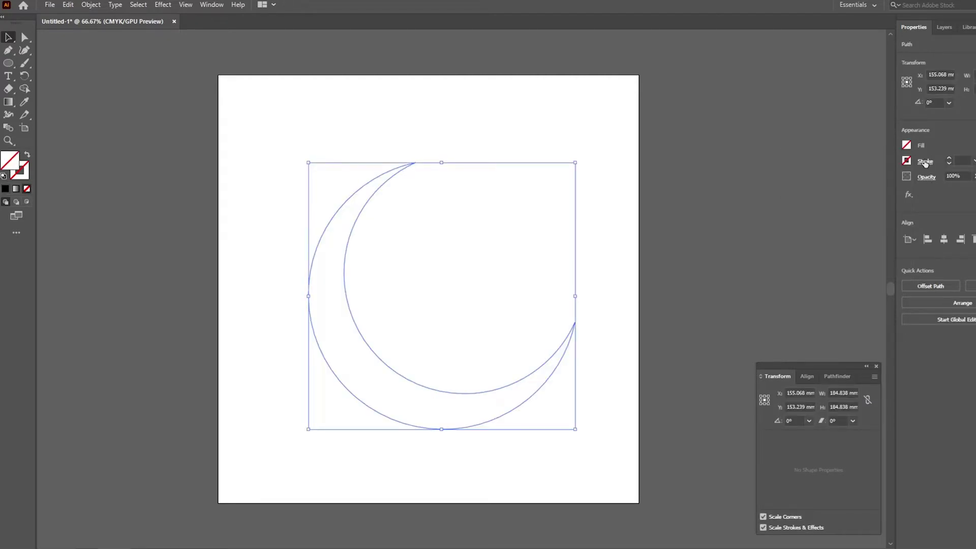
pyautogui.click(948, 159)
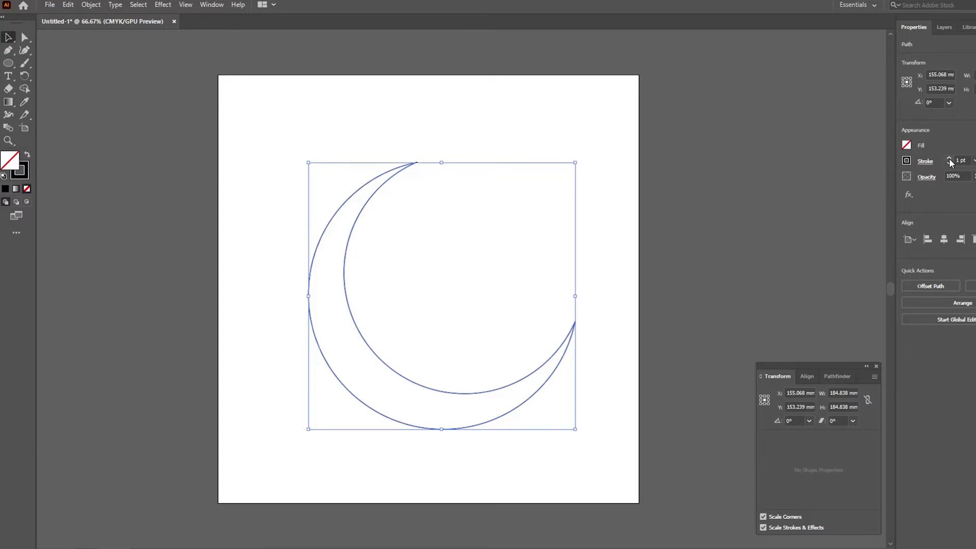
pyautogui.click(949, 159)
pyautogui.click(949, 159)
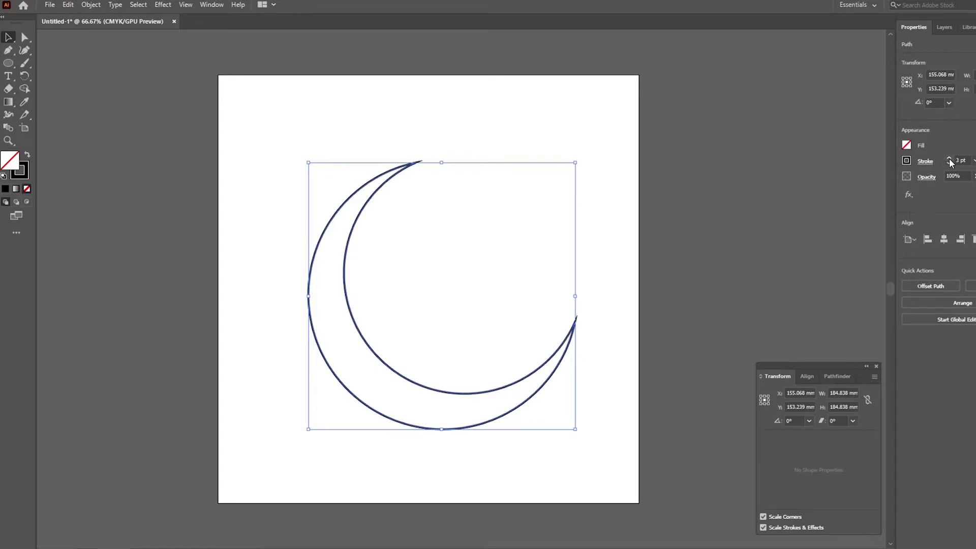
pyautogui.click(630, 184)
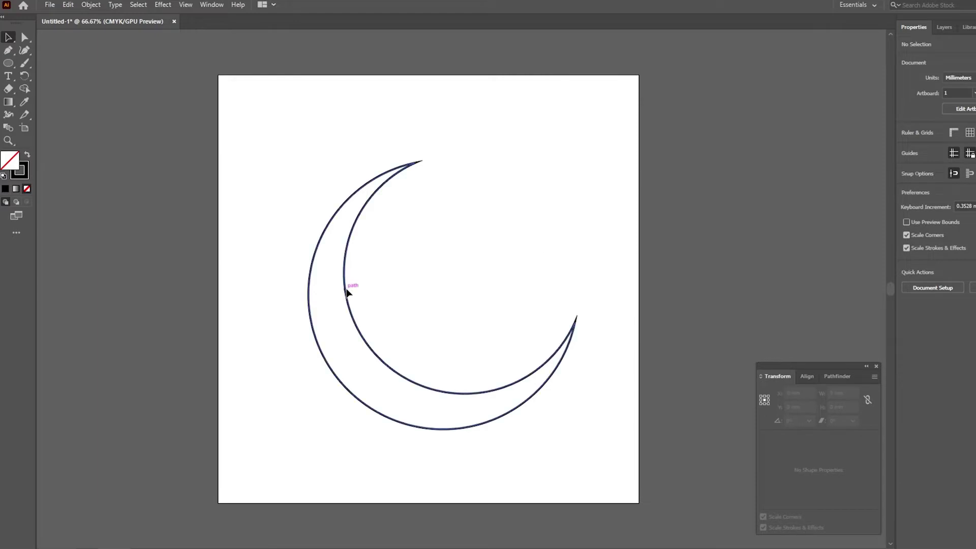
pyautogui.moveTo(343, 289); pyautogui.dragTo(334, 288)
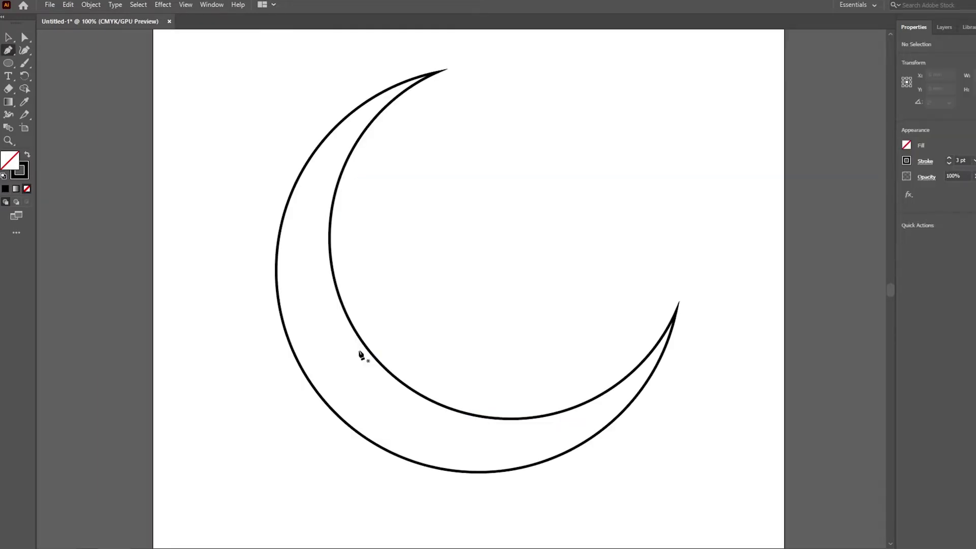
# Pen-draw a wavy line across the crescent and remove its left stub with Shape Builder
pyautogui.click(358, 350)
pyautogui.moveTo(405, 341)
pyautogui.mouseDown()
pyautogui.moveTo(481, 359)
pyautogui.moveTo(660, 350)
pyautogui.mouseUp()
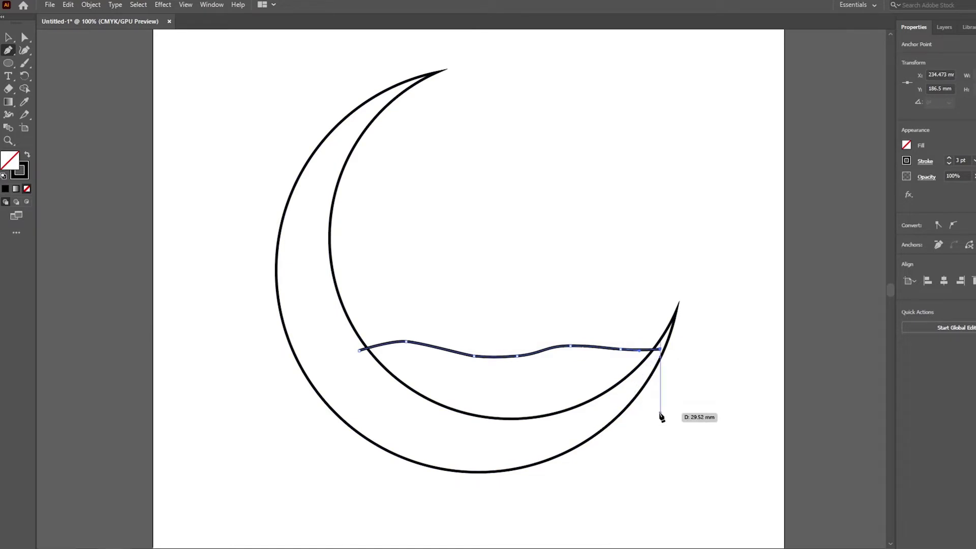
pyautogui.keyDown('ctrl'); pyautogui.click(435, 392); pyautogui.keyUp('ctrl')
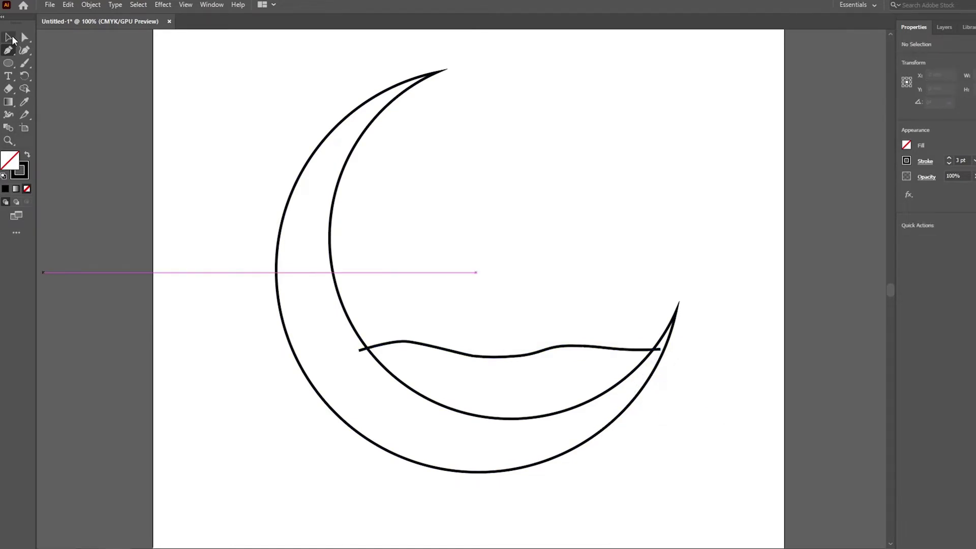
pyautogui.hotkey('ctrl', 'a')
pyautogui.hotkey('shift', 'm')
pyautogui.keyDown('alt'); pyautogui.click(326, 297); pyautogui.keyUp('alt')
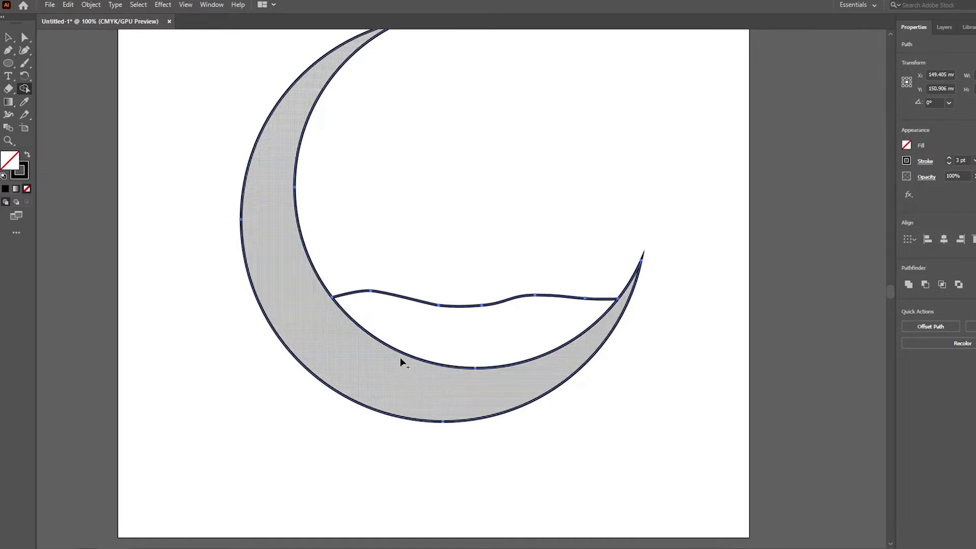
# Pen-draw the cabin's first roof peak with slanted legs down to the horizon
pyautogui.press('p')
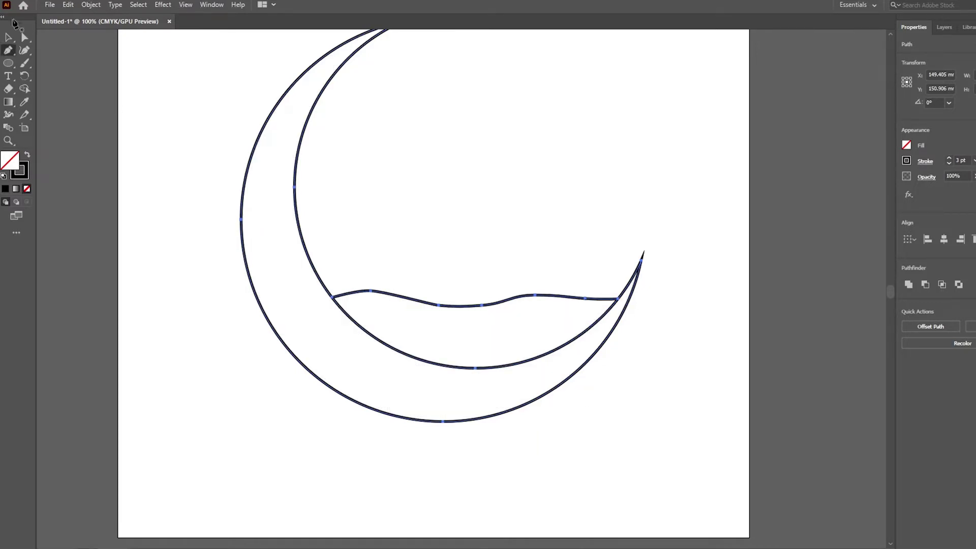
pyautogui.keyDown('ctrl'); pyautogui.click(460, 236); pyautogui.keyUp('ctrl')
pyautogui.scroll(1, 460, 237)
pyautogui.click(461, 241)
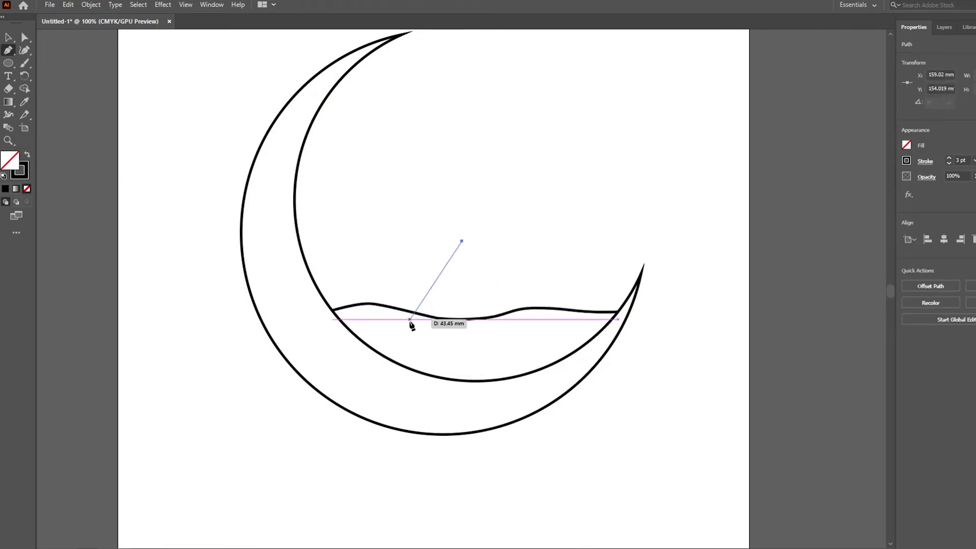
pyautogui.click(410, 319)
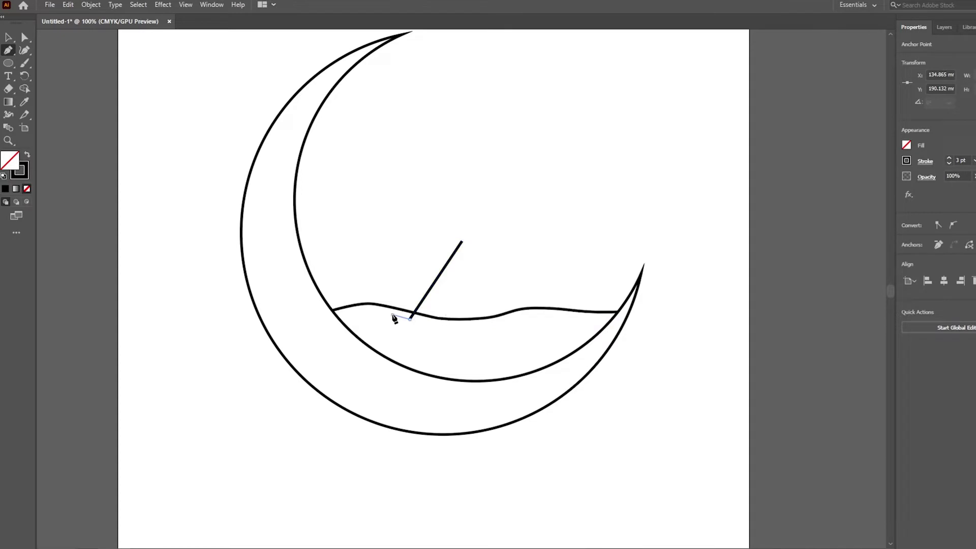
pyautogui.click(452, 225)
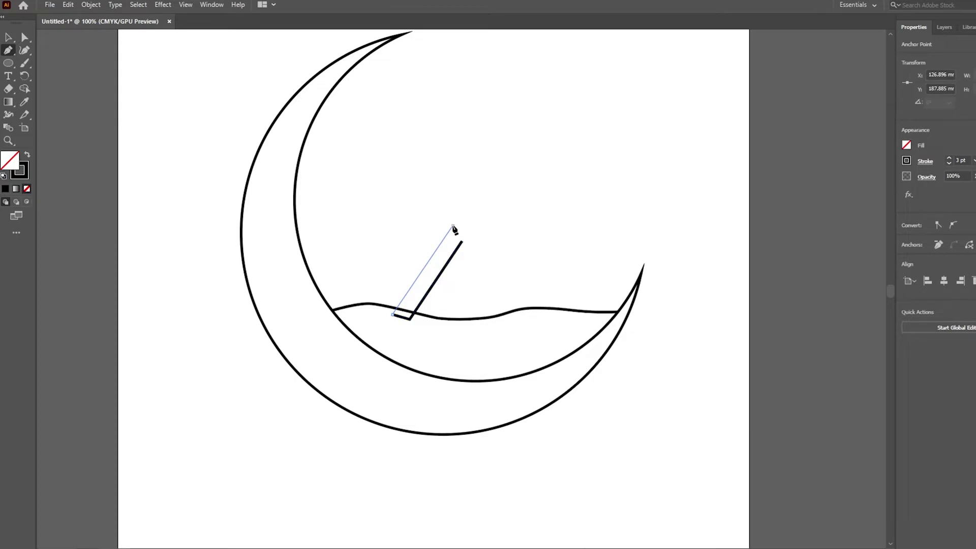
pyautogui.click(506, 320)
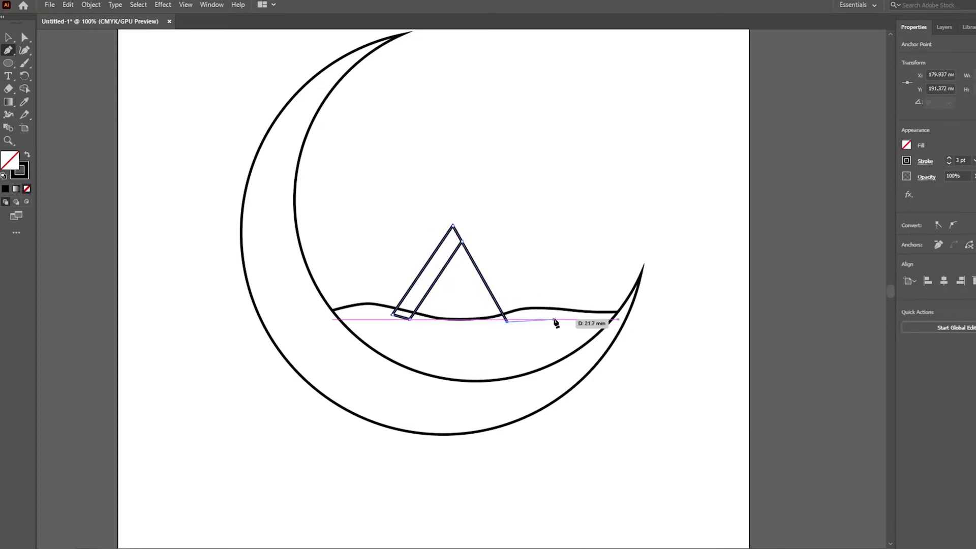
pyautogui.click(581, 317)
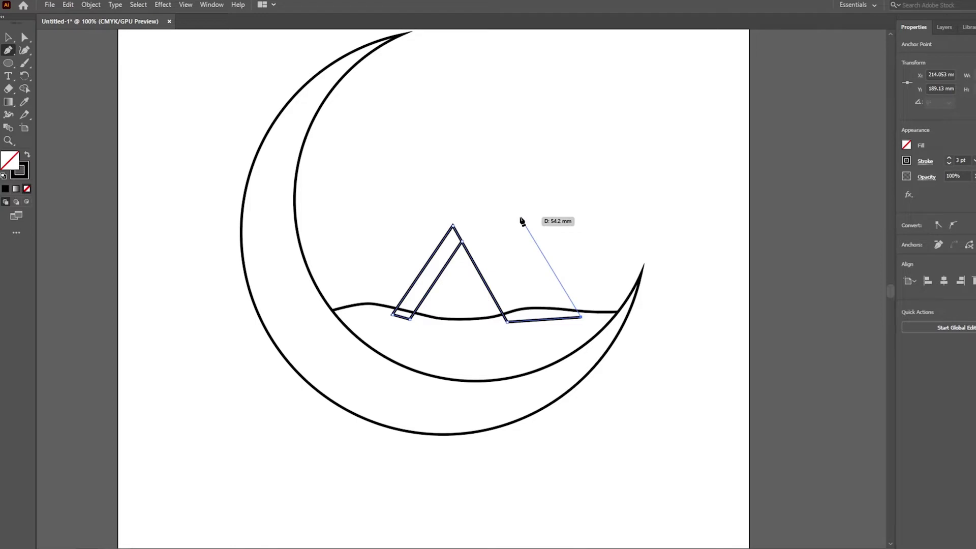
# Add the right roof leg and a flat roof line joining the two peaks
pyautogui.click(523, 218)
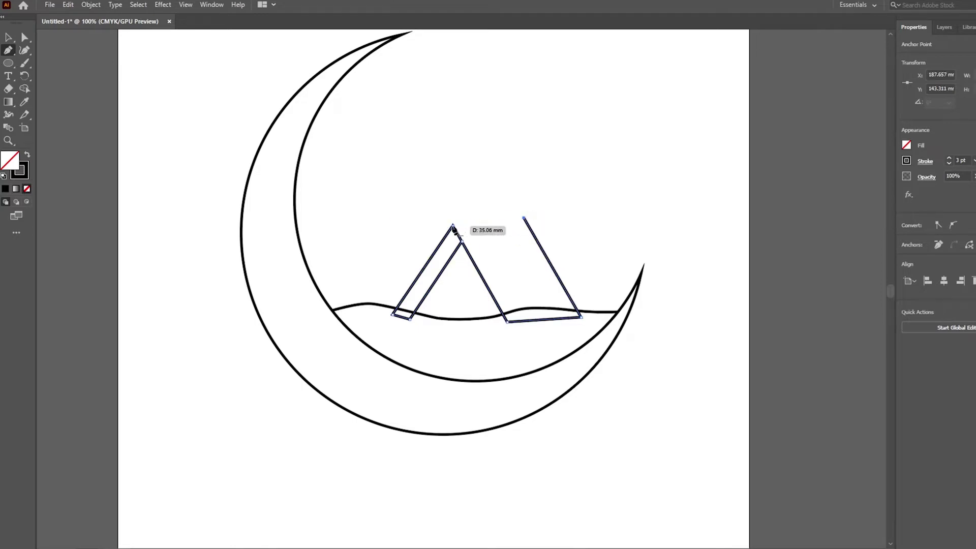
pyautogui.hotkey('ctrl', 'z')
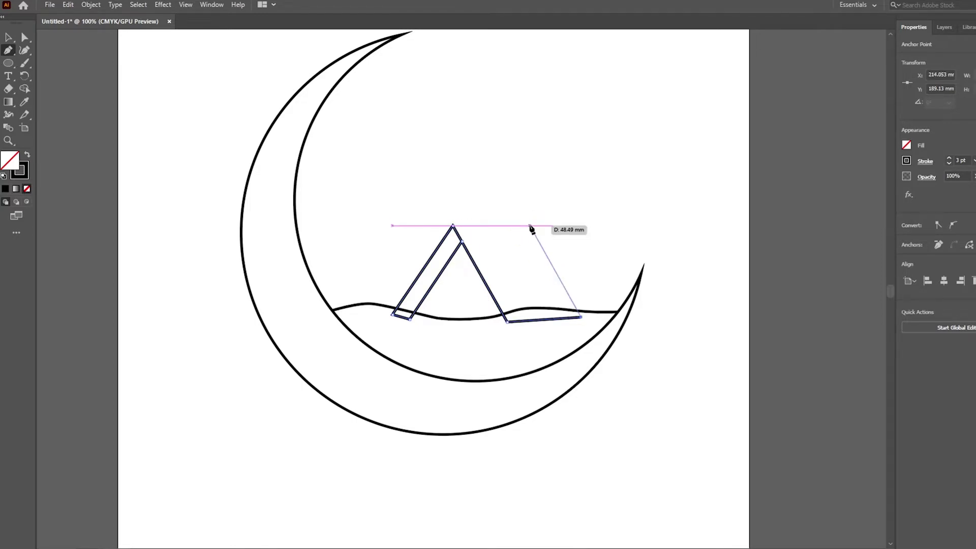
pyautogui.click(530, 225)
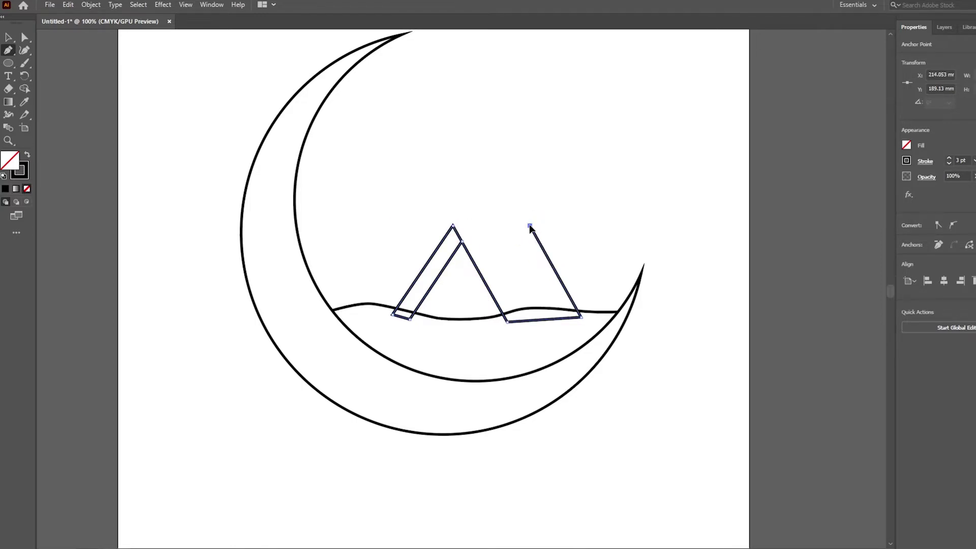
pyautogui.keyDown('ctrl'); pyautogui.click(523, 321); pyautogui.keyUp('ctrl')
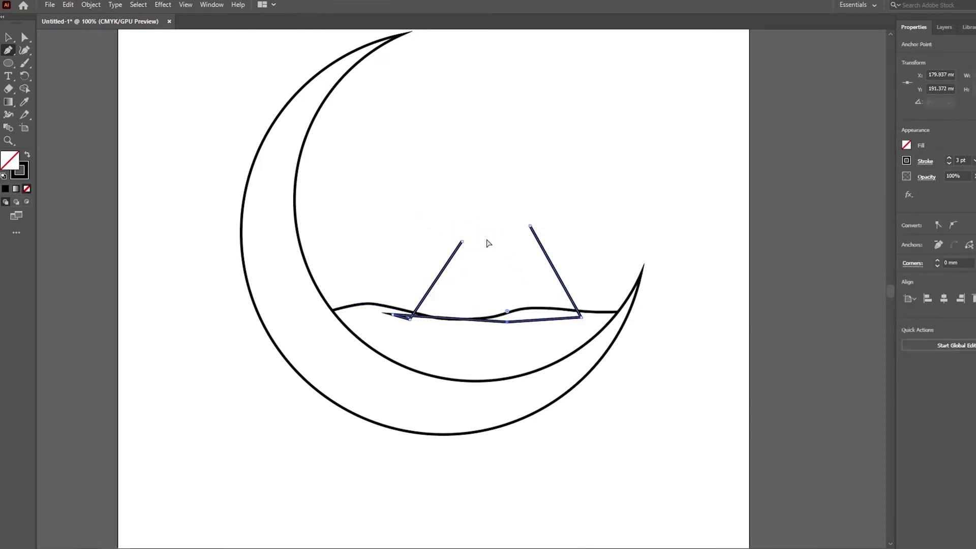
pyautogui.click(529, 225)
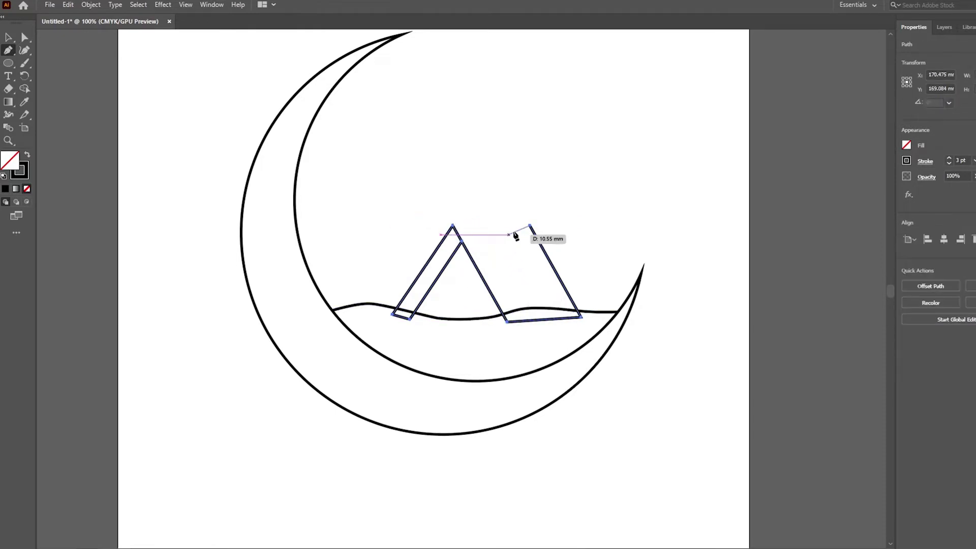
pyautogui.click(437, 225)
pyautogui.keyDown('ctrl'); pyautogui.click(463, 146); pyautogui.keyUp('ctrl')
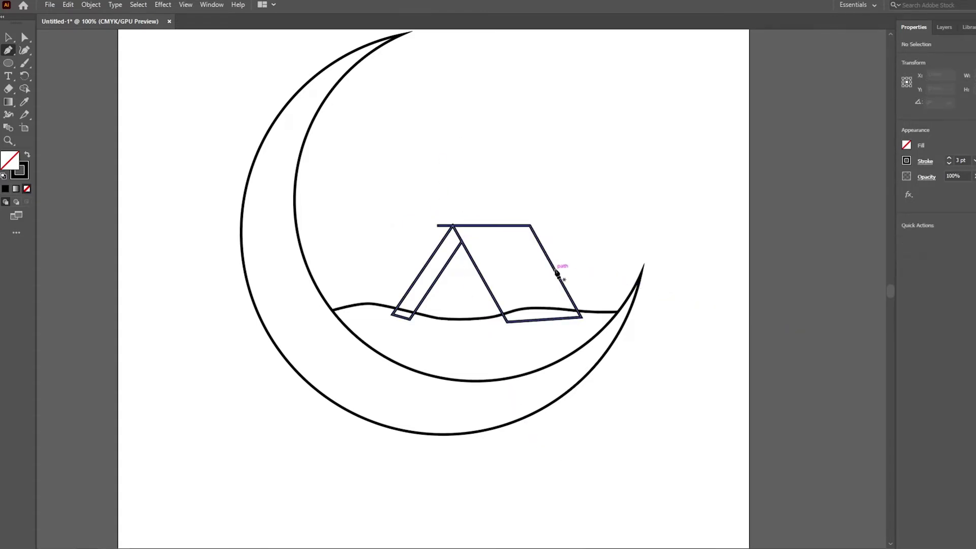
# Select all paths and delete the roof's left overhang segment with Shape Builder
pyautogui.click(10, 39)
pyautogui.moveTo(188, 131); pyautogui.dragTo(730, 406)
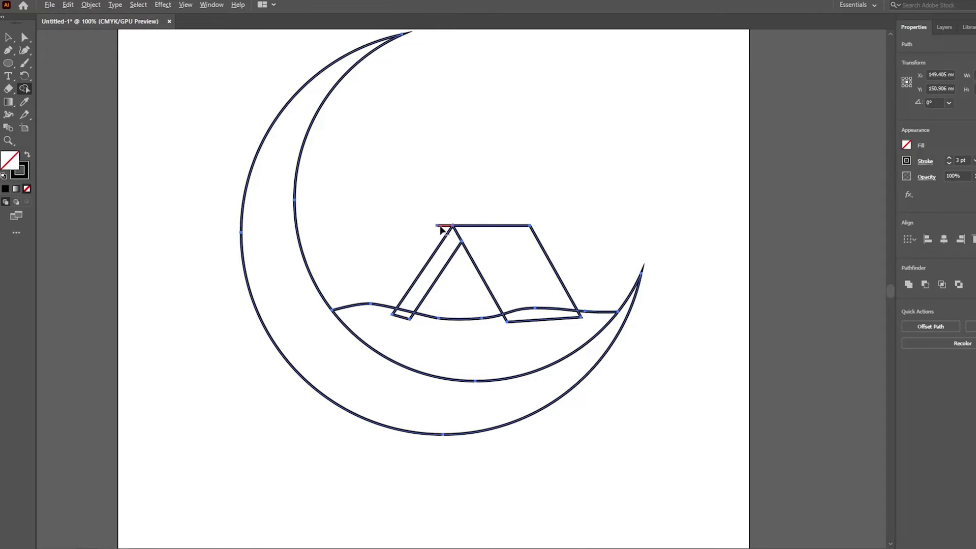
pyautogui.keyDown('alt'); pyautogui.scroll(3, 422, 257); pyautogui.keyUp('alt')
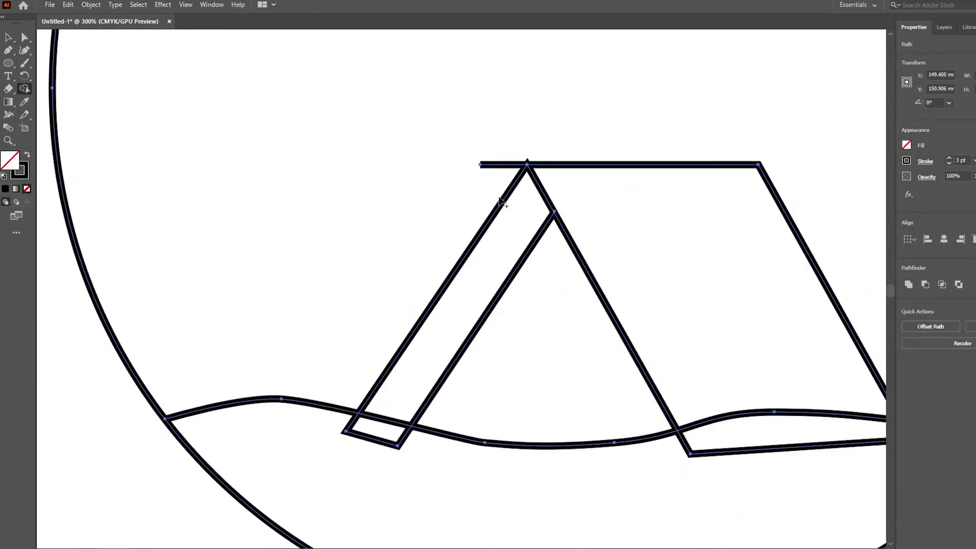
pyautogui.keyDown('alt'); pyautogui.click(490, 164); pyautogui.keyUp('alt')
# Delete the leftover slivers below the tent's bottom-left and bottom-right corners
pyautogui.keyDown('alt'); pyautogui.click(374, 440); pyautogui.keyUp('alt')
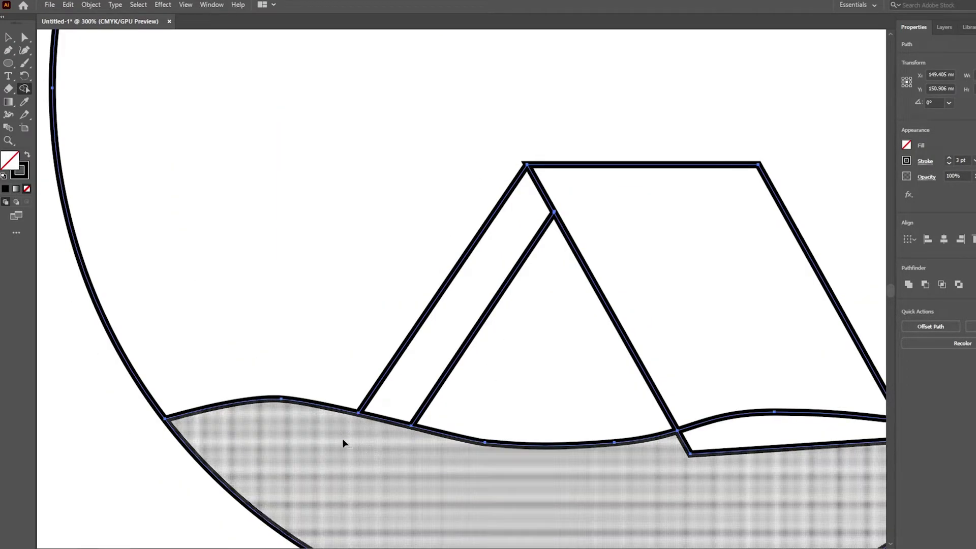
pyautogui.keyDown('alt'); pyautogui.scroll(-3, 351, 243); pyautogui.keyUp('alt')
pyautogui.keyDown('alt'); pyautogui.scroll(3, 584, 320); pyautogui.keyUp('alt')
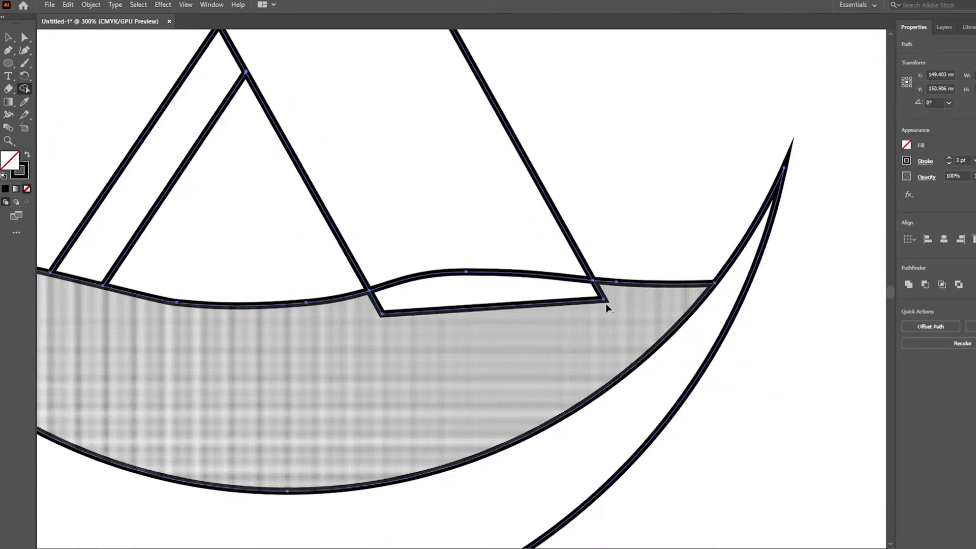
pyautogui.keyDown('alt'); pyautogui.scroll(-2, 592, 306); pyautogui.keyUp('alt')
pyautogui.keyDown('alt'); pyautogui.click(597, 301); pyautogui.keyUp('alt')
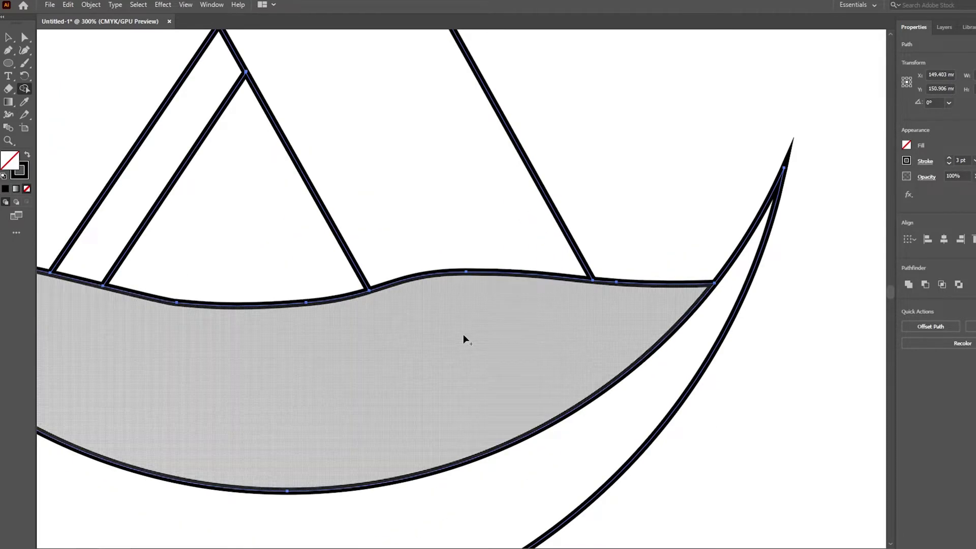
pyautogui.keyDown('alt'); pyautogui.scroll(-2, 478, 334); pyautogui.keyUp('alt')
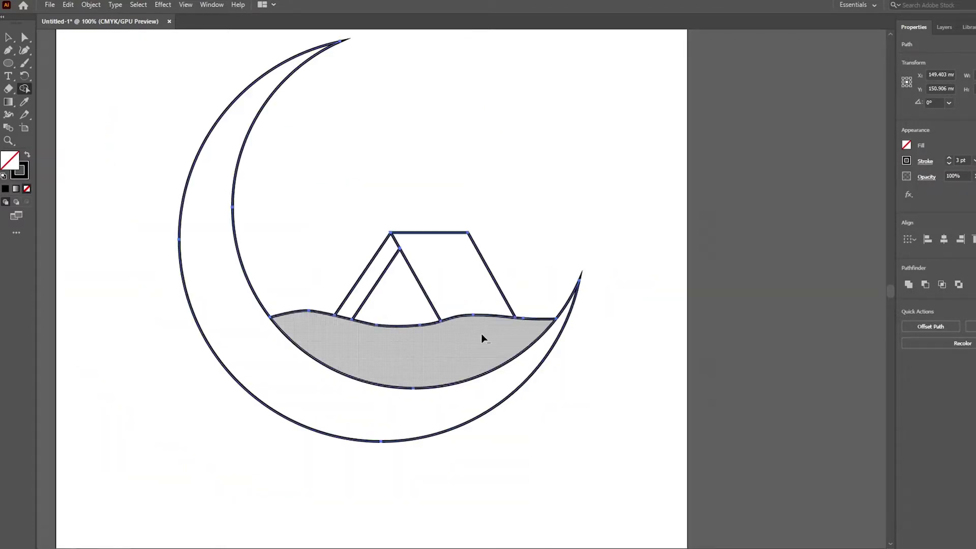
pyautogui.keyDown('alt'); pyautogui.click(481, 333); pyautogui.keyUp('alt')
pyautogui.keyDown('alt'); pyautogui.scroll(1, 462, 233); pyautogui.keyUp('alt')
pyautogui.keyDown('alt'); pyautogui.scroll(1, 448, 242); pyautogui.keyUp('alt')
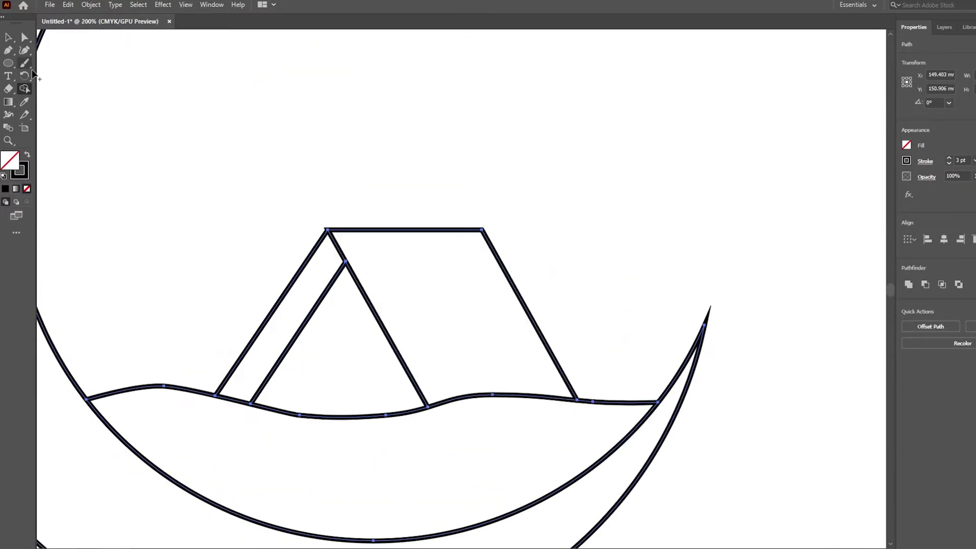
pyautogui.click(8, 50)
pyautogui.click(525, 247)
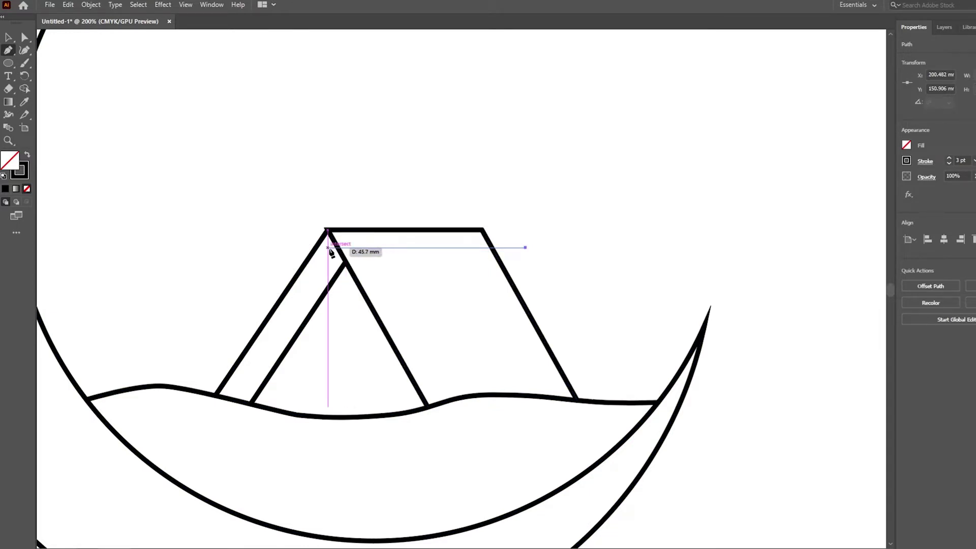
# Finish a horizontal stripe under the roof, copy it below, and lengthen both rightward
pyautogui.click(327, 247)
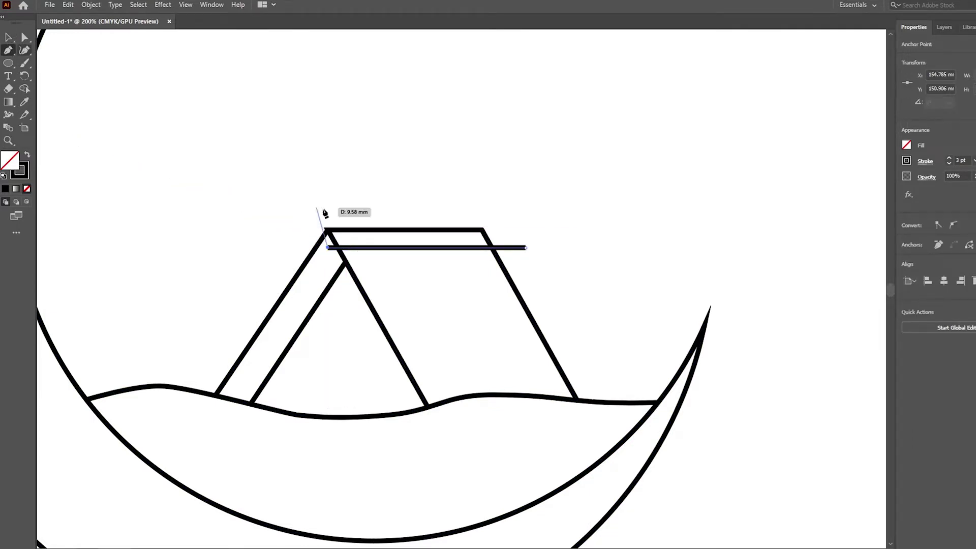
pyautogui.keyDown('ctrl'); pyautogui.click(312, 212); pyautogui.keyUp('ctrl')
pyautogui.click(9, 38)
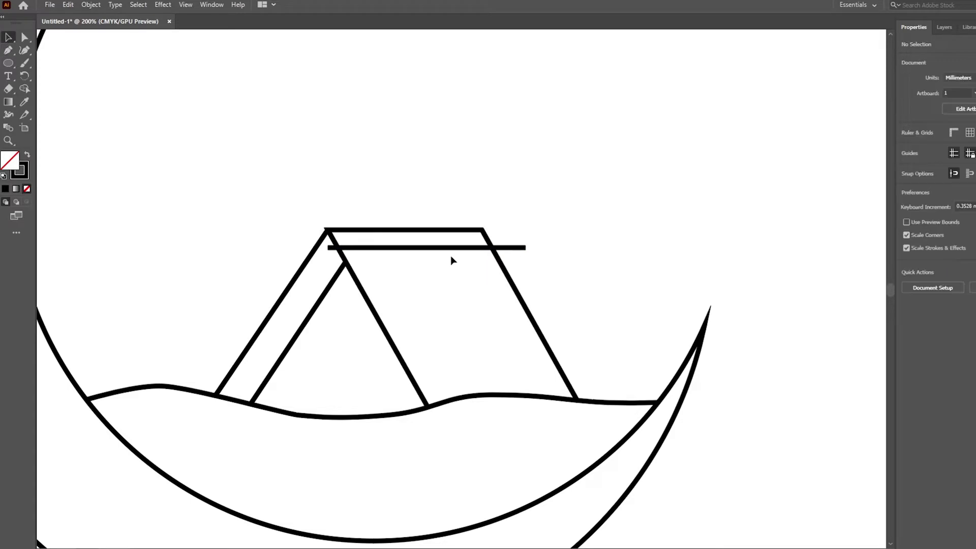
pyautogui.moveTo(451, 249); pyautogui.dragTo(454, 266)
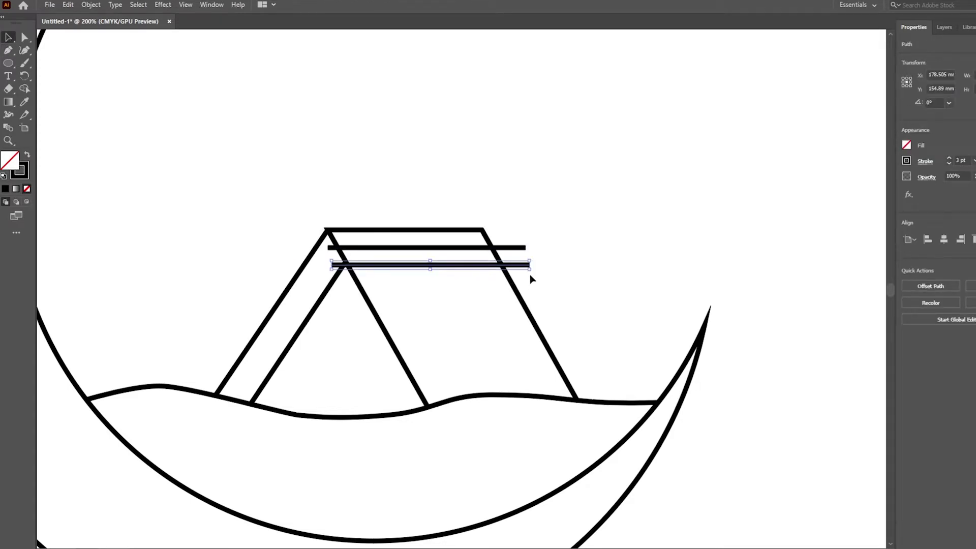
pyautogui.keyDown('shift'); pyautogui.click(519, 248); pyautogui.keyUp('shift')
pyautogui.moveTo(530, 259); pyautogui.dragTo(608, 258)
# Repeat the stripe copy downward to get nine evenly spaced stripes
pyautogui.click(468, 256)
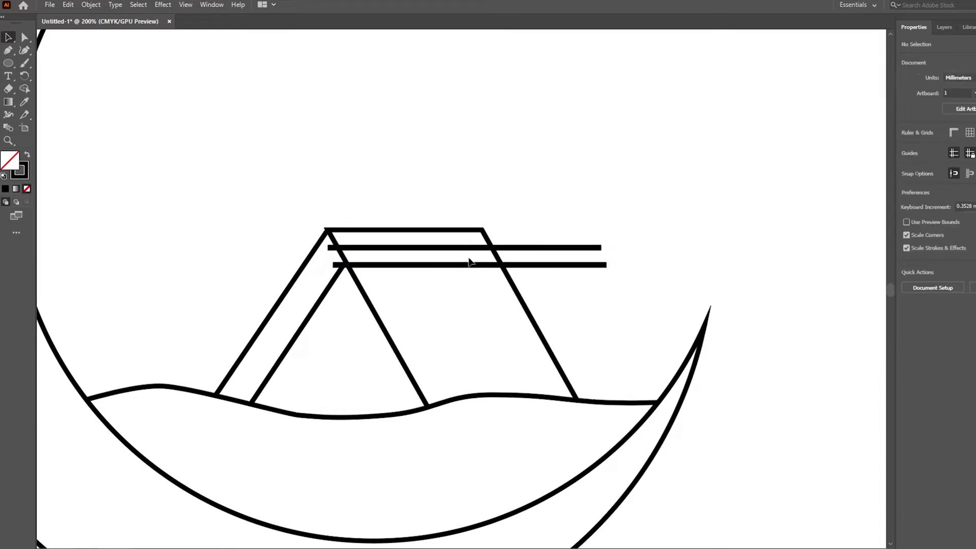
pyautogui.moveTo(467, 265); pyautogui.dragTo(467, 283)
pyautogui.hotkey('ctrl', 'd')
pyautogui.hotkey('ctrl', 'd')
pyautogui.hotkey('ctrl', 'd')
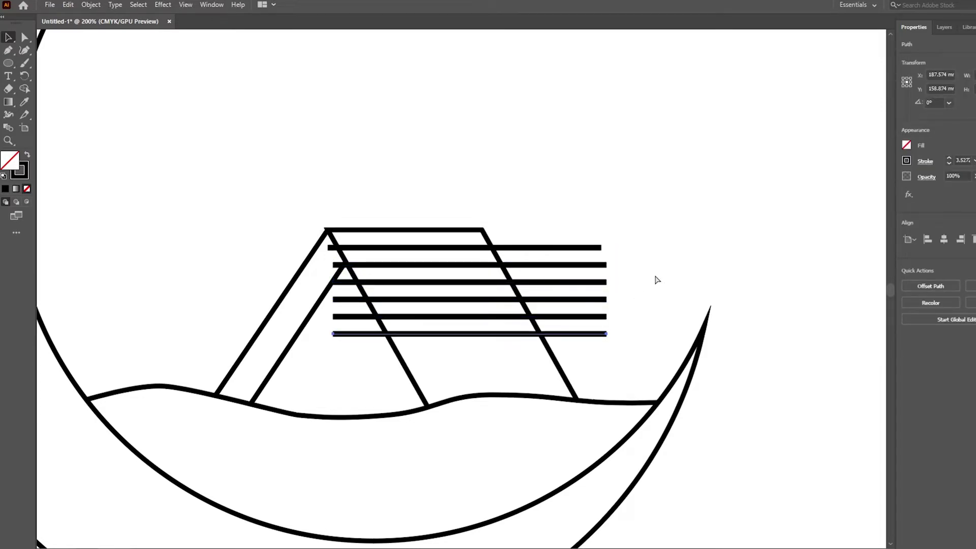
pyautogui.hotkey('ctrl', 'd')
pyautogui.hotkey('ctrl', 'd')
pyautogui.hotkey('ctrl', 'd')
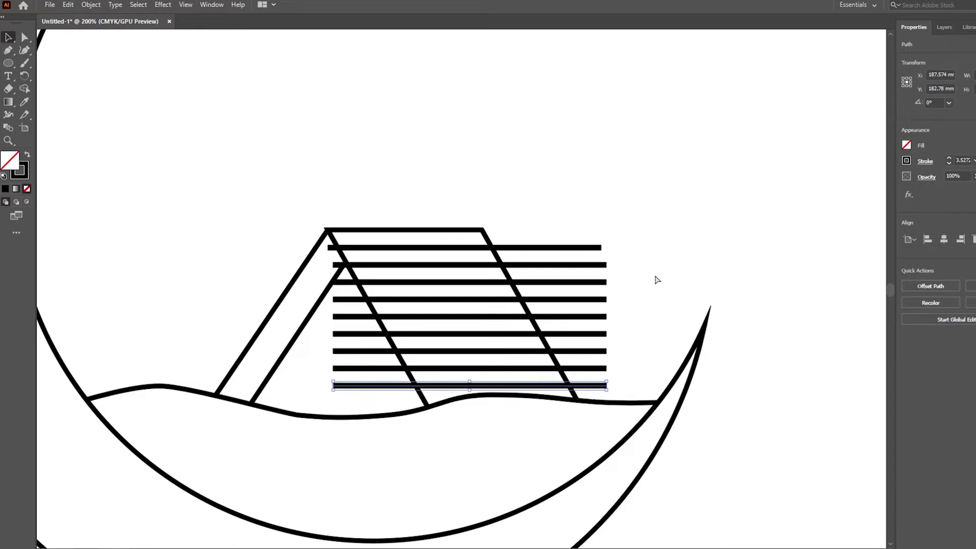
pyautogui.moveTo(648, 243); pyautogui.dragTo(599, 389)
# Delete the stripe pieces inside the tent's front triangle with Shape Builder
pyautogui.hotkey('shift', 'm')
pyautogui.scroll(3, 373, 372)
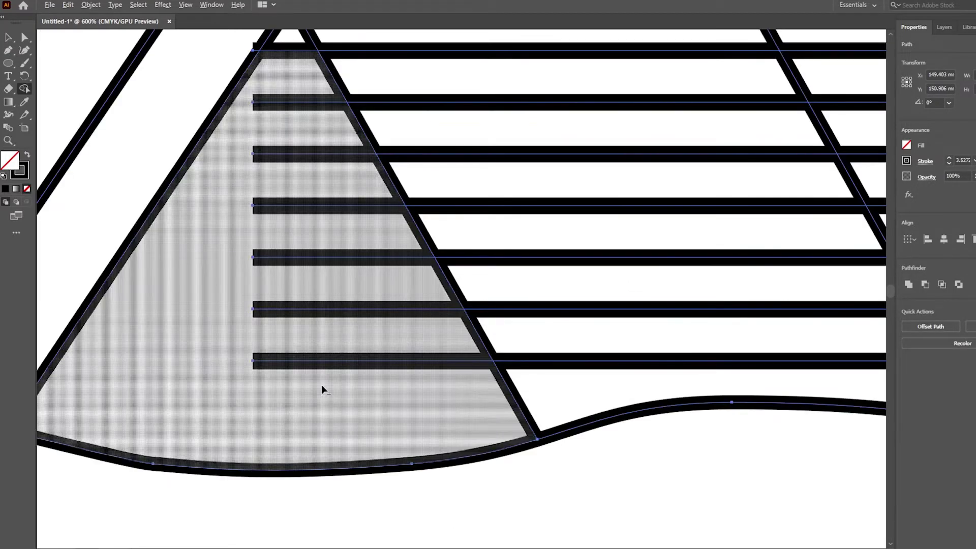
pyautogui.keyDown('alt'); pyautogui.click(257, 362); pyautogui.keyUp('alt')
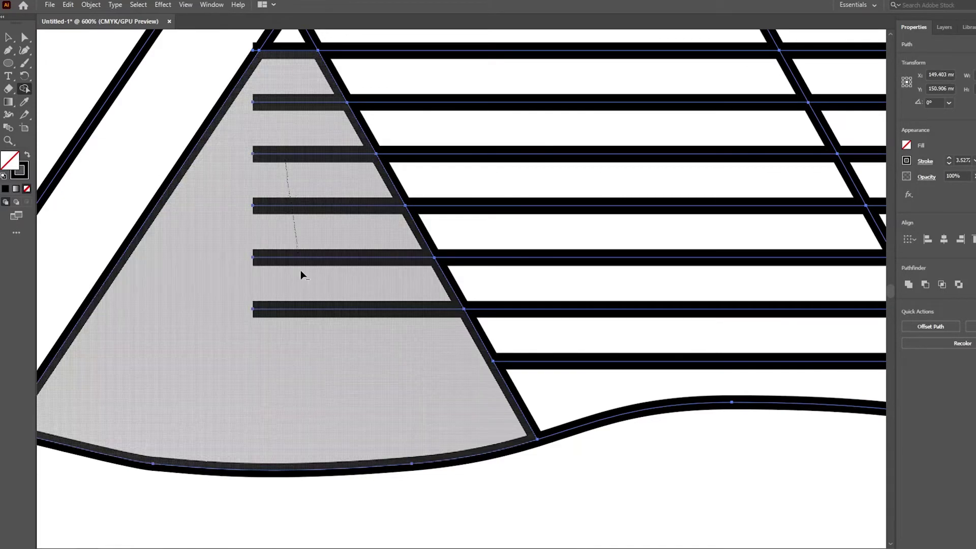
pyautogui.keyDown('alt'); pyautogui.click(272, 257); pyautogui.keyUp('alt')
pyautogui.keyDown('alt'); pyautogui.click(284, 308); pyautogui.keyUp('alt')
pyautogui.scroll(2, 301, 270)
pyautogui.keyDown('alt'); pyautogui.click(355, 203); pyautogui.keyUp('alt')
pyautogui.keyDown('alt'); pyautogui.click(355, 136); pyautogui.keyUp('alt')
pyautogui.scroll(1, 354, 136)
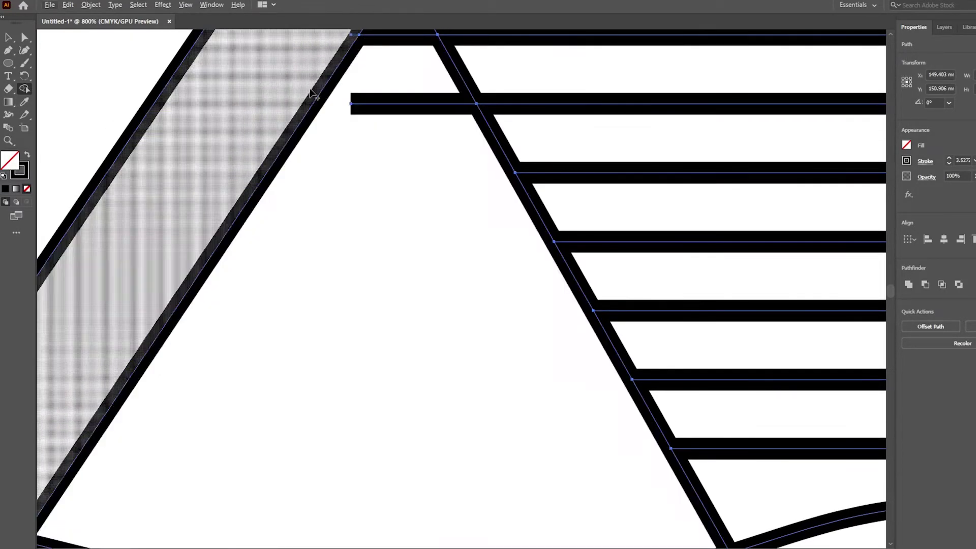
pyautogui.keyDown('alt'); pyautogui.click(353, 107); pyautogui.keyUp('alt')
pyautogui.scroll(2, 406, 181)
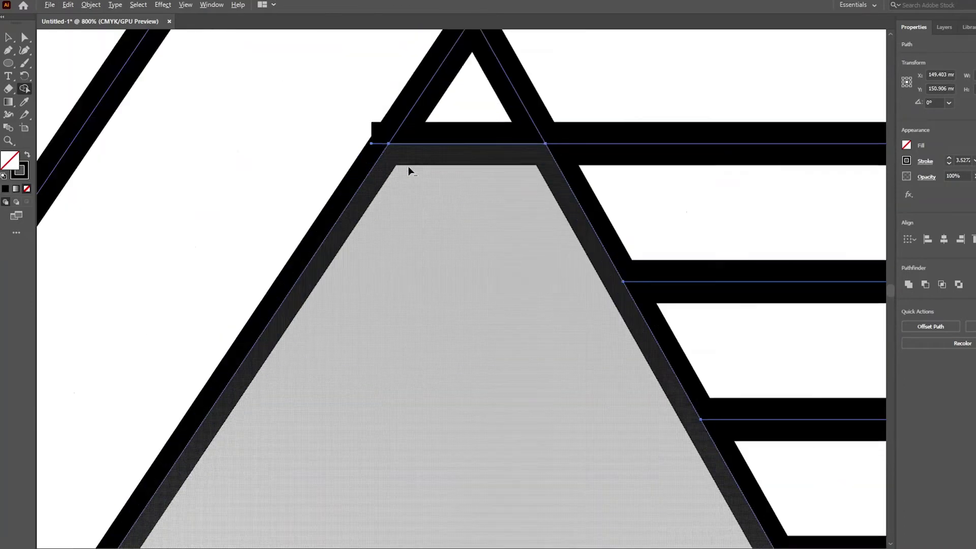
pyautogui.scroll(3, 356, 193)
pyautogui.scroll(2, 436, 283)
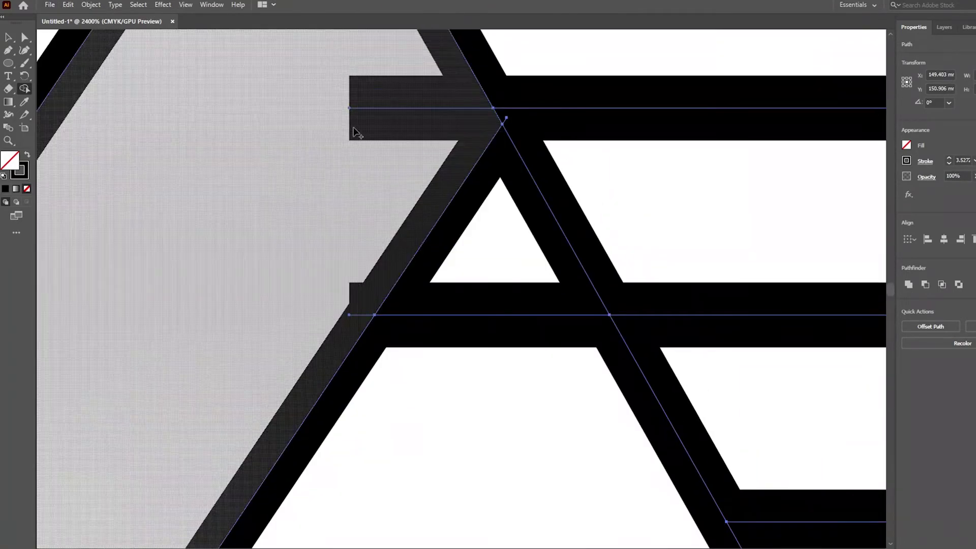
pyautogui.scroll(4, 286, 176)
pyautogui.scroll(4, 286, 175)
pyautogui.scroll(-8, 287, 177)
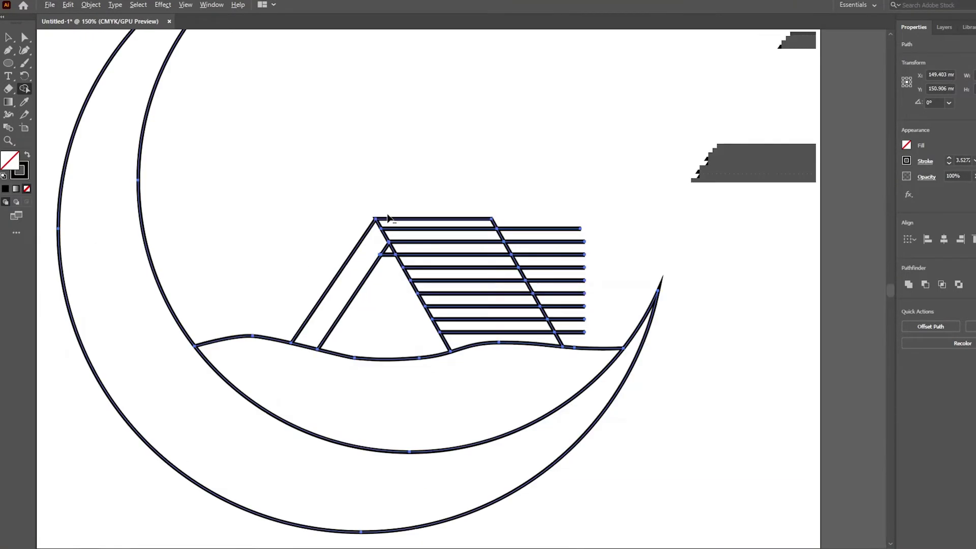
pyautogui.scroll(-2, 182, 434)
pyautogui.scroll(3, 440, 215)
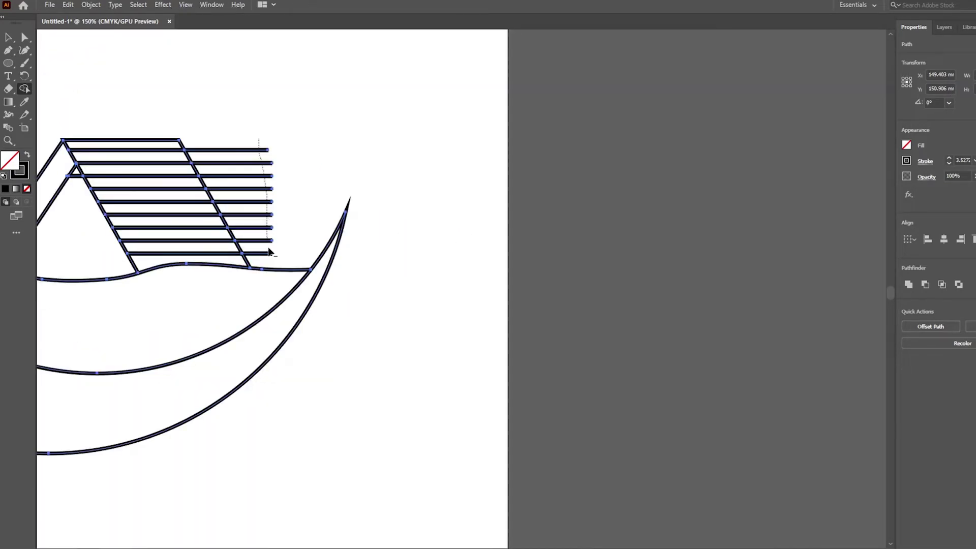
# Remove the stripe ends past the tent's right diagonal and deselect
pyautogui.moveTo(268, 249); pyautogui.dragTo(269, 254)
pyautogui.scroll(-3, 541, 288)
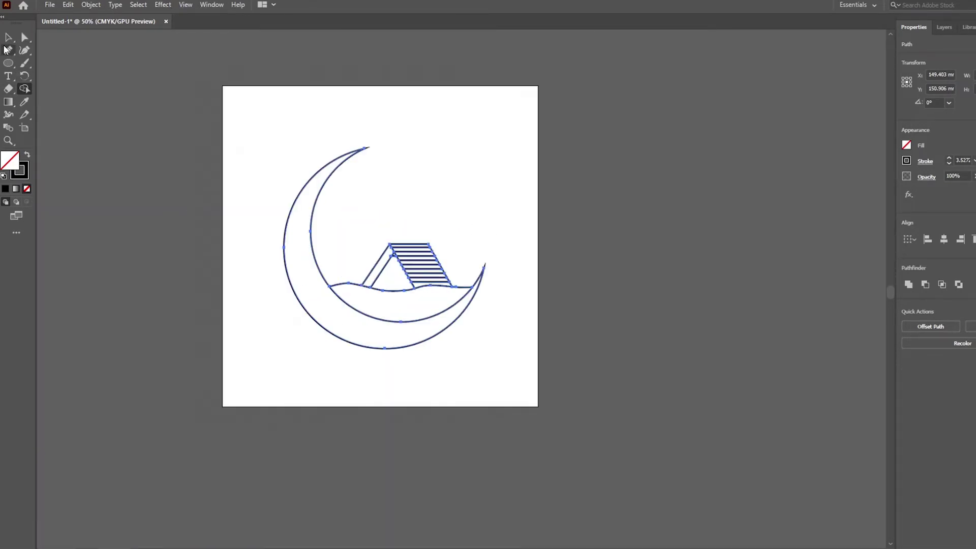
pyautogui.press('v')
pyautogui.click(674, 245)
pyautogui.scroll(2, 386, 244)
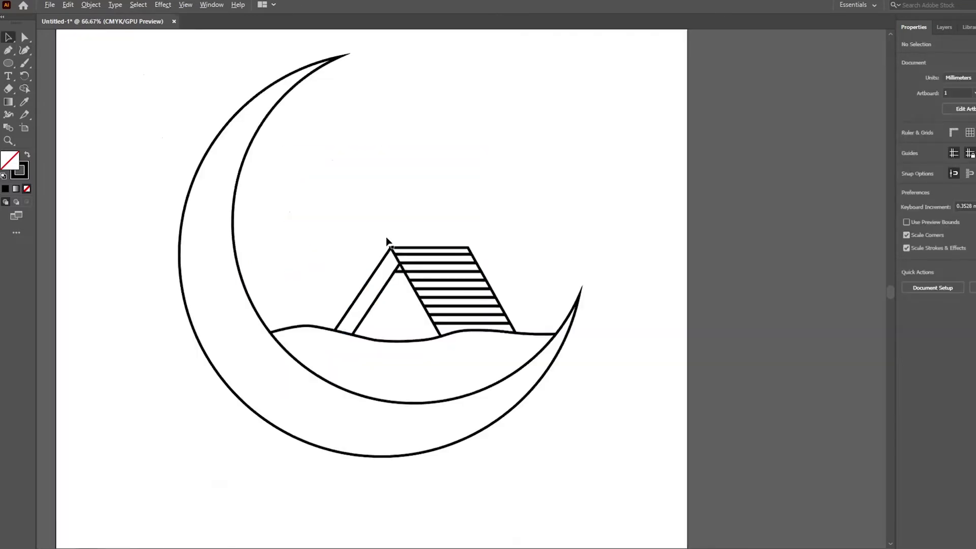
pyautogui.scroll(2, 411, 312)
# Drag the crossbar's left anchor outward past the tent's inner left leg
pyautogui.click(391, 209)
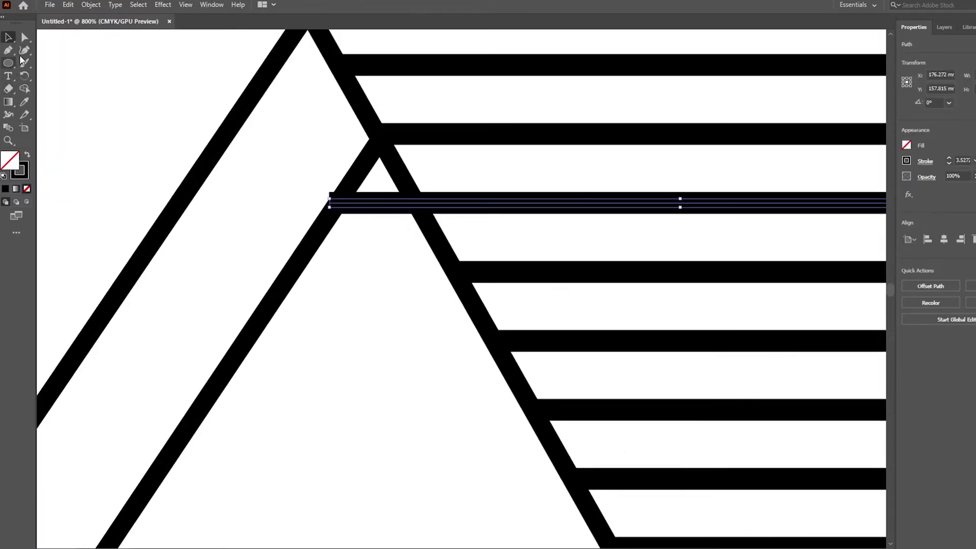
pyautogui.press('a')
pyautogui.click(338, 204)
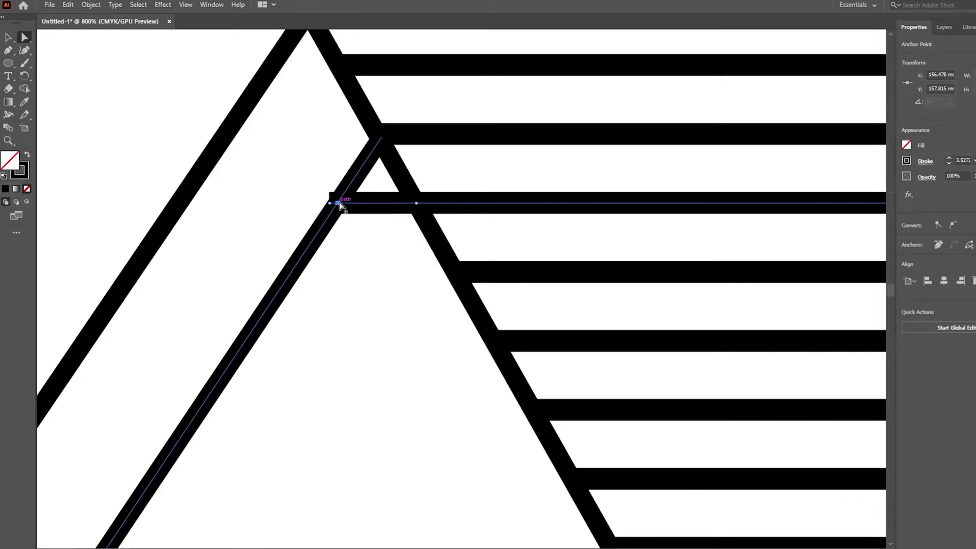
pyautogui.moveTo(338, 204); pyautogui.dragTo(308, 205)
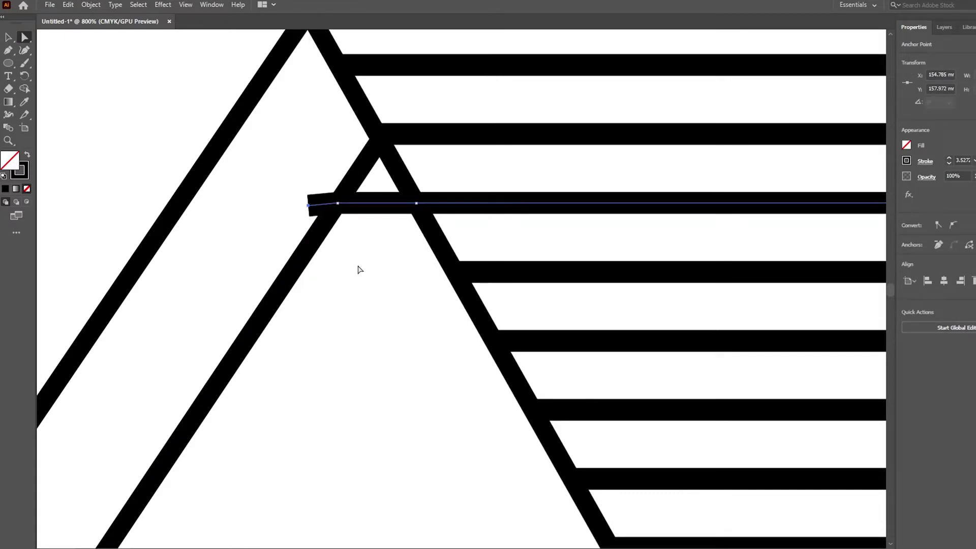
pyautogui.hotkey('ctrl', '-')
# Delete the crossbar piece inside the tent's triangle with Shape Builder
pyautogui.click(8, 38)
pyautogui.hotkey('ctrl', 'a')
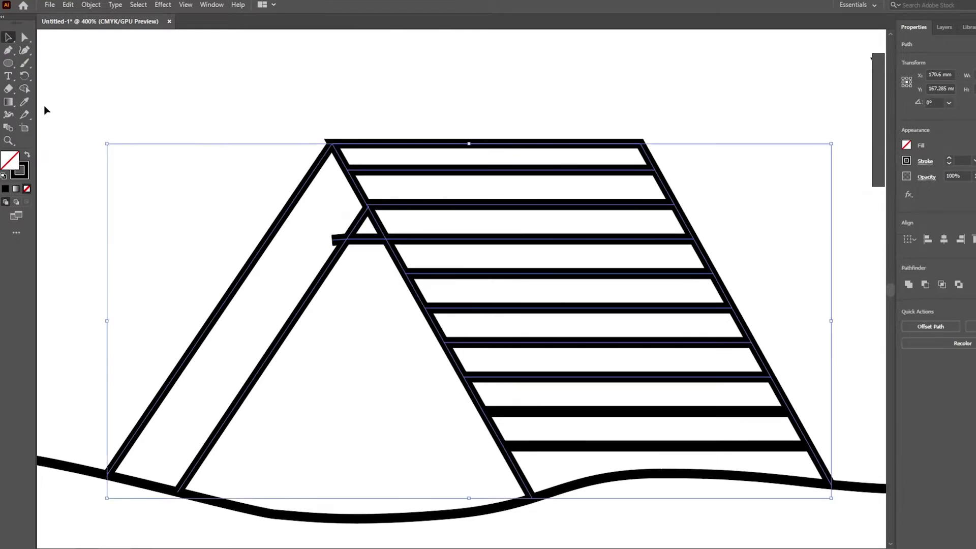
pyautogui.hotkey('shift', 'm')
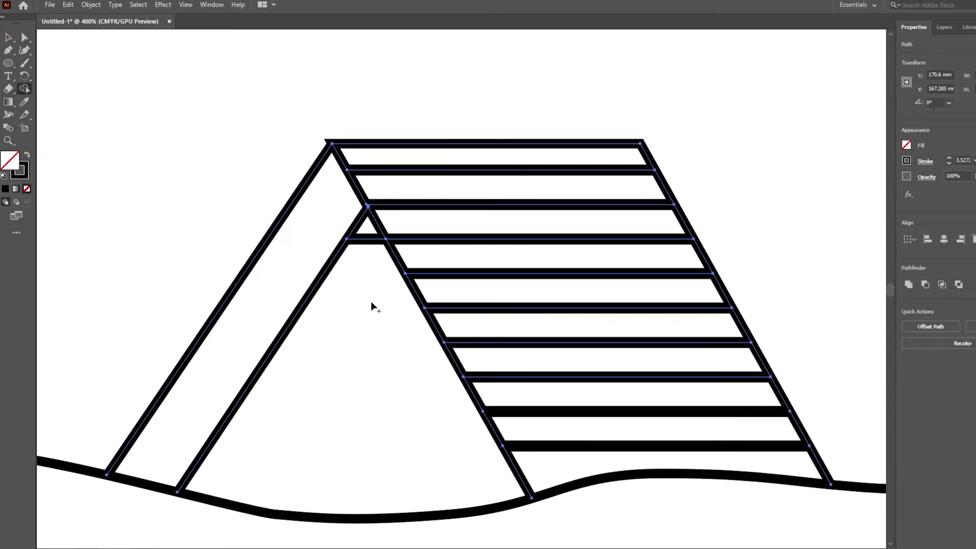
pyautogui.scroll(-2, 370, 301)
pyautogui.scroll(-1, 370, 300)
pyautogui.scroll(3, 356, 275)
pyautogui.scroll(2, 351, 266)
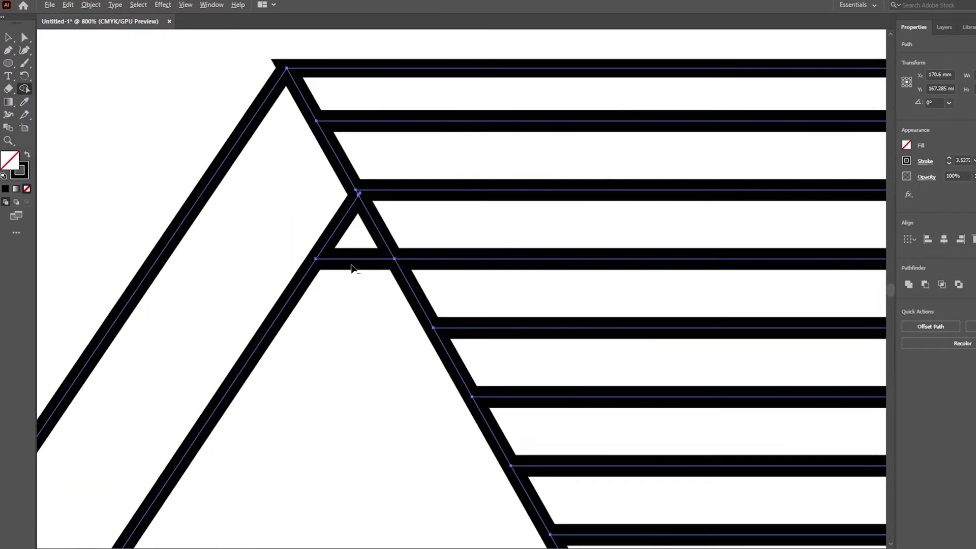
pyautogui.keyDown('alt'); pyautogui.click(352, 264); pyautogui.keyUp('alt')
pyautogui.scroll(-4, 419, 372)
pyautogui.scroll(-2, 287, 204)
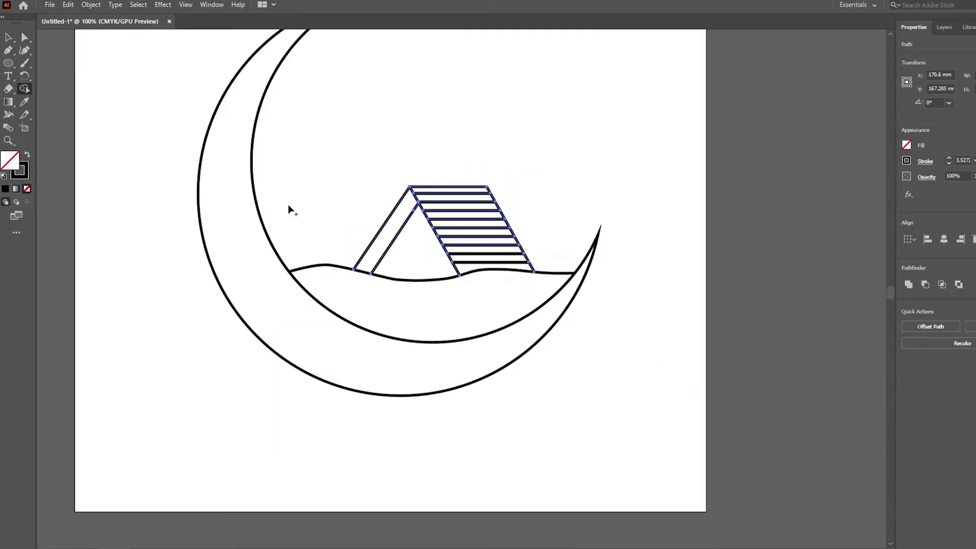
pyautogui.press('v')
pyautogui.click(800, 349)
# Duplicate the short rung down the tent's left side at even spacing
pyautogui.scroll(-1, 516, 398)
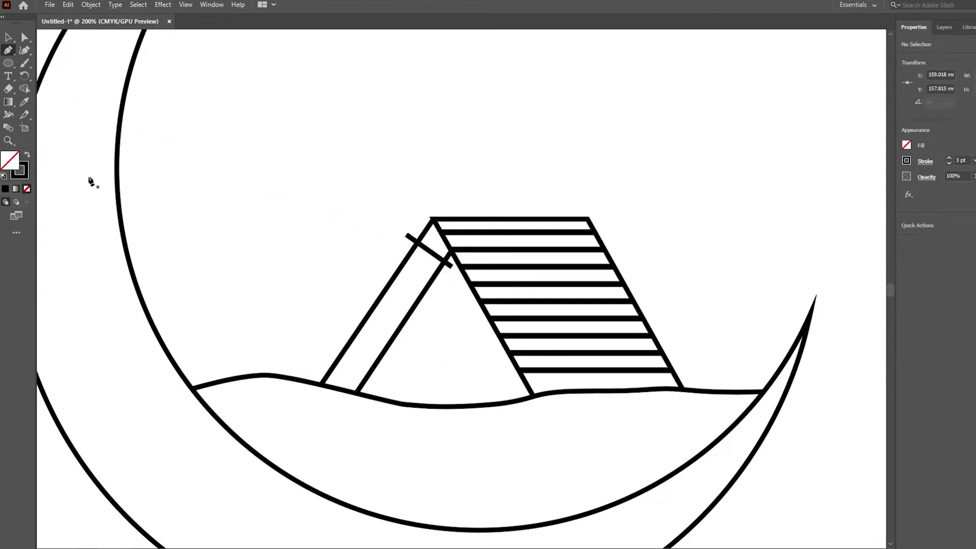
pyautogui.press('v')
pyautogui.click(440, 259)
pyautogui.moveTo(440, 258); pyautogui.dragTo(432, 275)
pyautogui.hotkey('ctrl', 'd')
pyautogui.hotkey('ctrl', 'd')
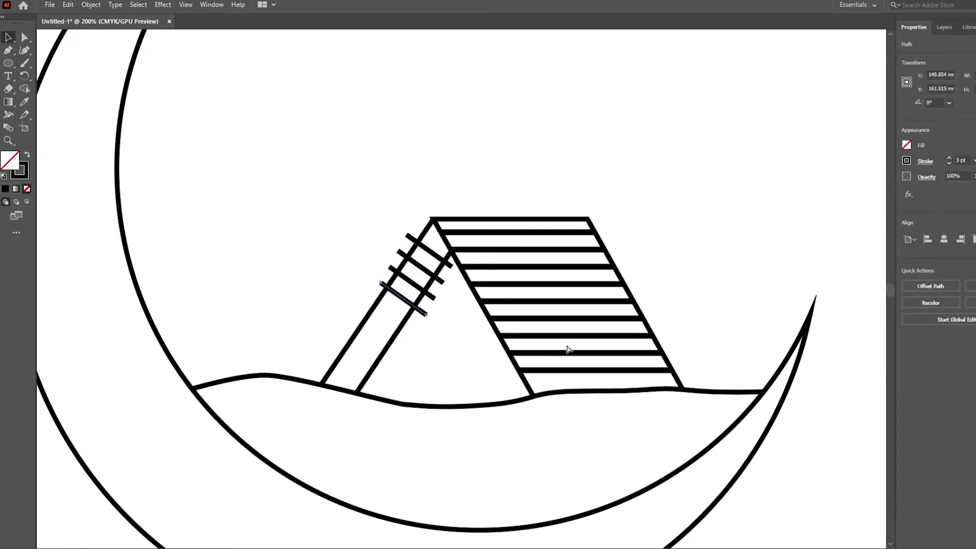
pyautogui.hotkey('ctrl', 'd')
pyautogui.hotkey('ctrl', 'd')
pyautogui.hotkey('ctrl', 'd')
pyautogui.hotkey('ctrl', 'd')
pyautogui.hotkey('ctrl', 'd')
# Nudge the bottom rung up above the ground and select the tent pieces together
pyautogui.click(358, 363)
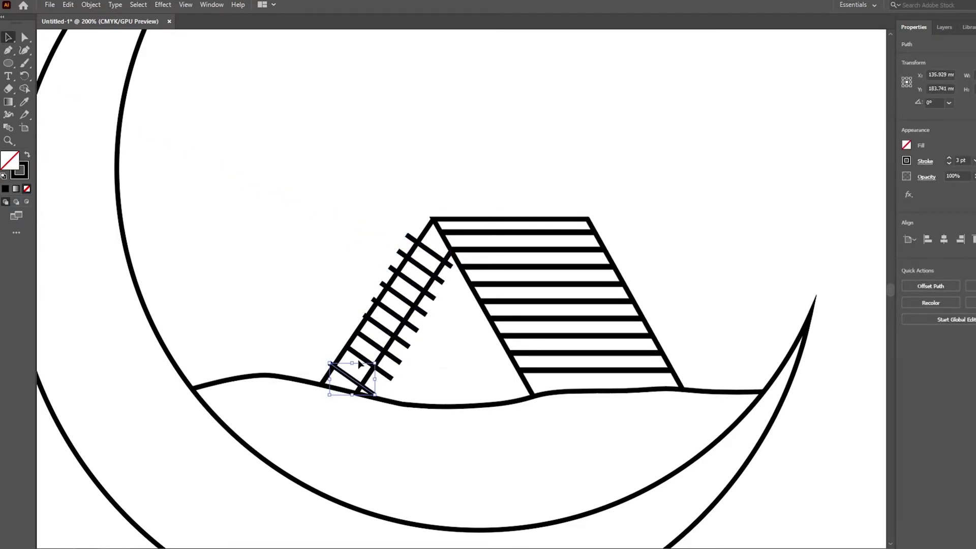
pyautogui.moveTo(359, 364); pyautogui.dragTo(374, 347)
pyautogui.moveTo(382, 327); pyautogui.dragTo(383, 328)
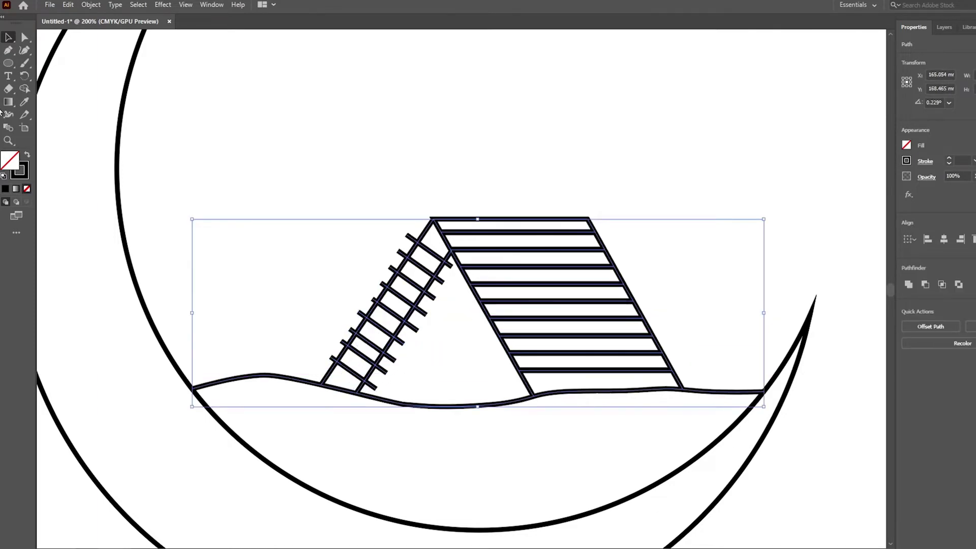
pyautogui.hotkey('ctrl', '=')
pyautogui.hotkey('ctrl', '=')
pyautogui.hotkey('ctrl', '=')
pyautogui.hotkey('ctrl', '-')
pyautogui.hotkey('ctrl', '-')
pyautogui.hotkey('ctrl', '-')
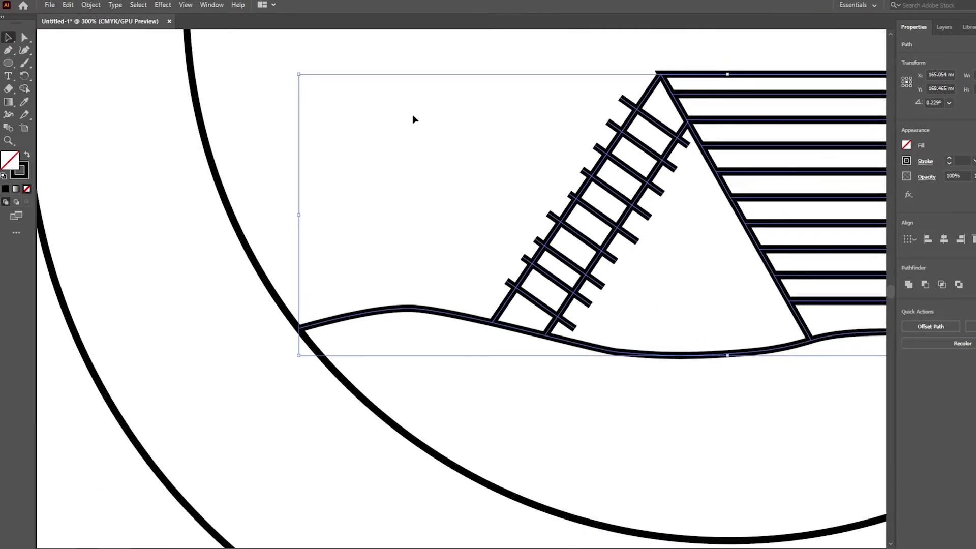
pyautogui.hotkey('shift', 'm')
# Use the Shape Builder to delete the ladder rung stubs inside the tent's triangular opening
pyautogui.moveTo(630, 87); pyautogui.dragTo(508, 293)
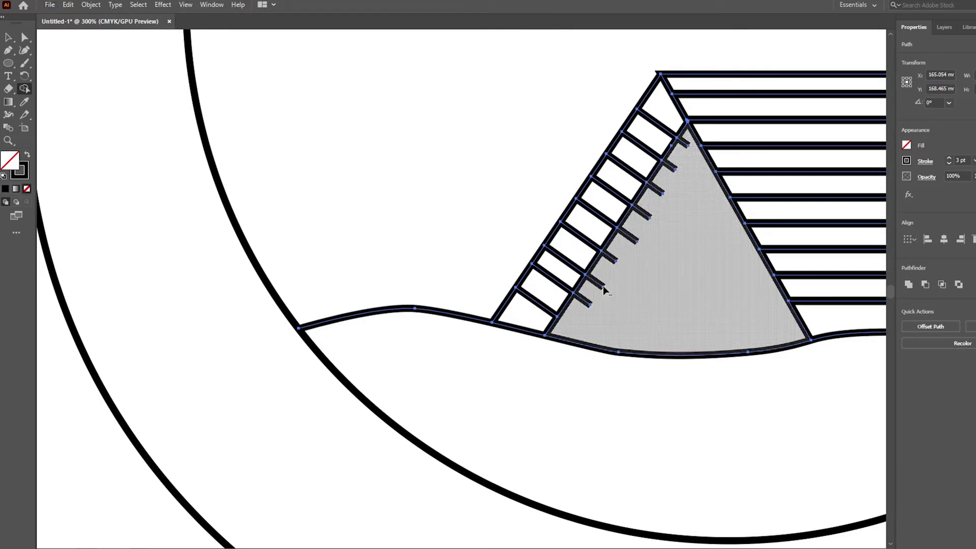
pyautogui.moveTo(635, 239); pyautogui.dragTo(586, 303)
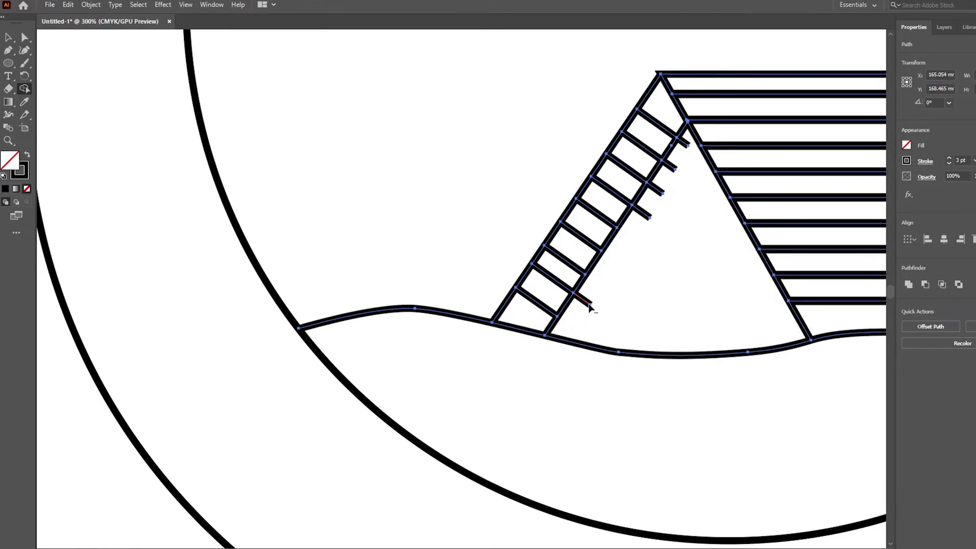
pyautogui.moveTo(645, 216); pyautogui.dragTo(686, 142)
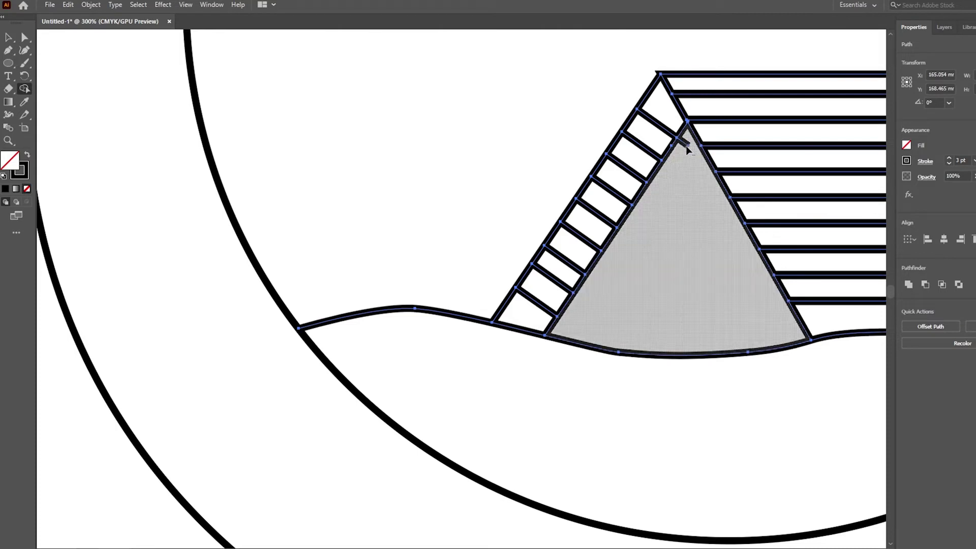
pyautogui.hotkey('ctrl', '0')
pyautogui.press('v')
# Fit the artboard in view and start the door outline on the ground inside the tent
pyautogui.hotkey('ctrl', 'shift', 'a')
pyautogui.scroll(3, 522, 240)
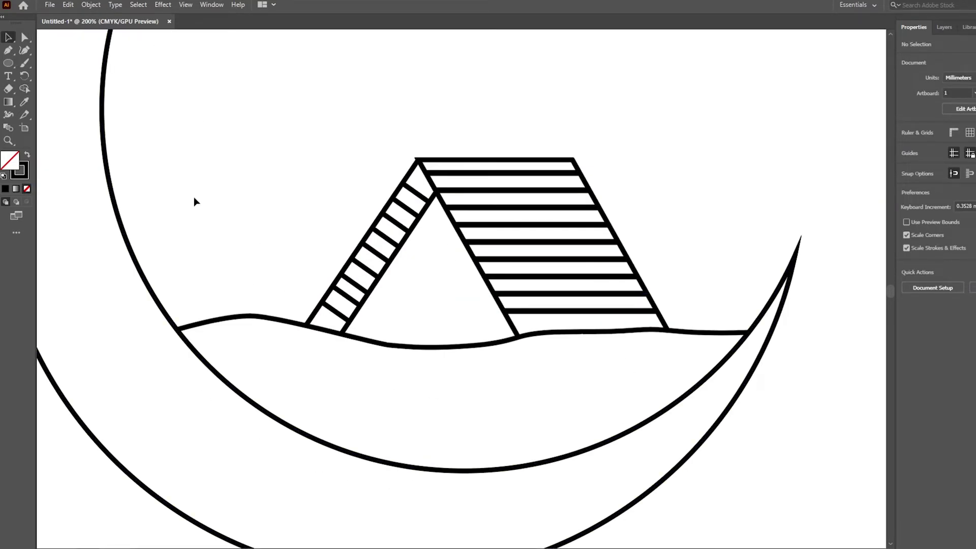
pyautogui.hotkey('ctrl', '0')
pyautogui.scroll(2, 334, 350)
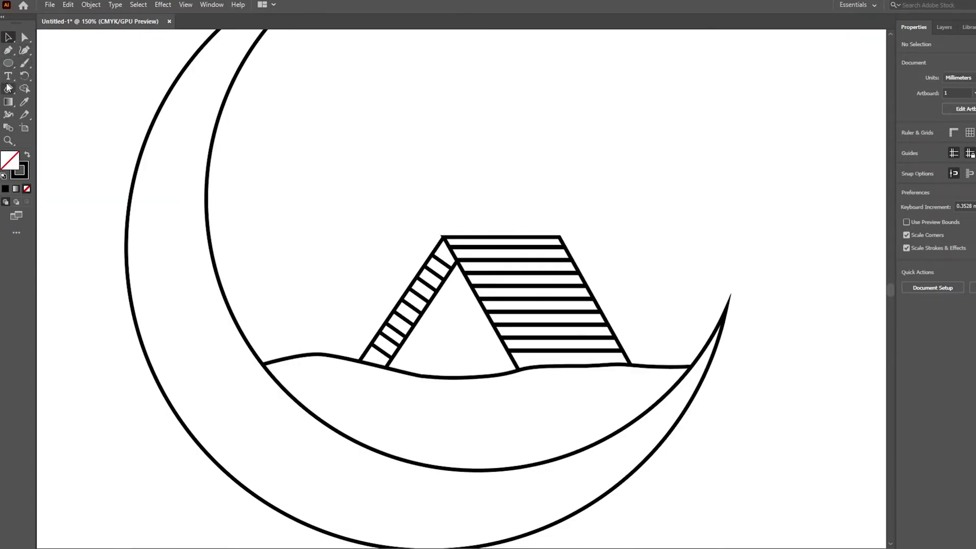
pyautogui.click(8, 50)
pyautogui.scroll(2, 486, 385)
pyautogui.click(383, 365)
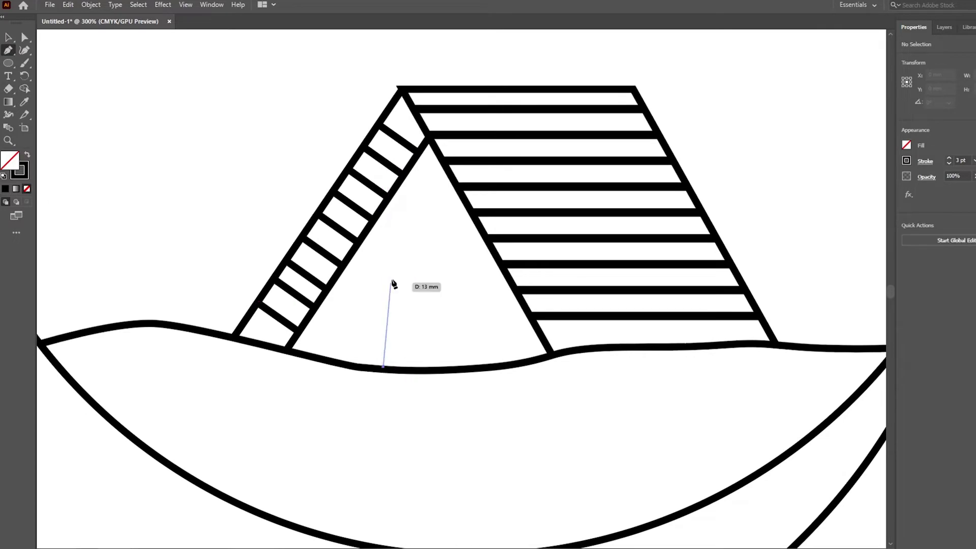
# Draw the four-corner rectangular door with the Pen tool, undoing a stray extra anchor
pyautogui.click(380, 271)
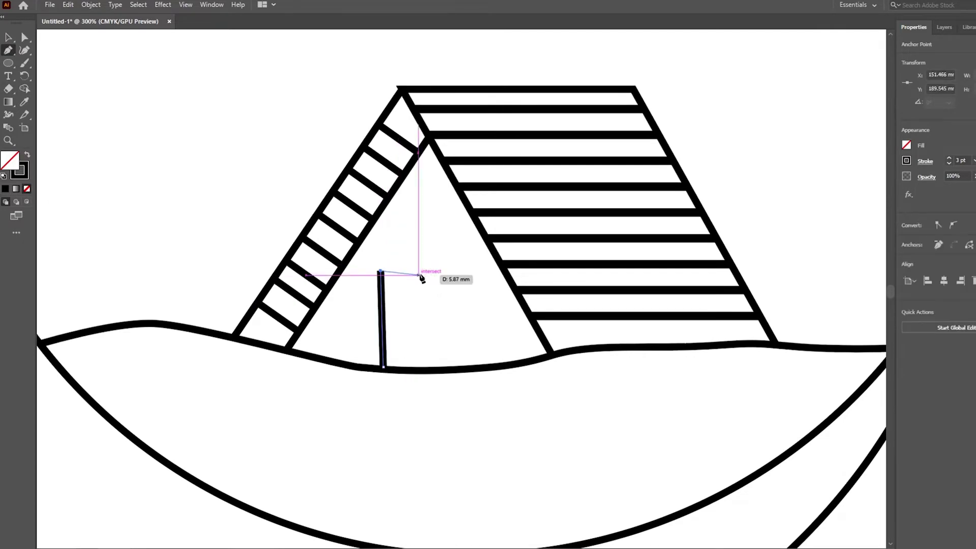
pyautogui.click(438, 270)
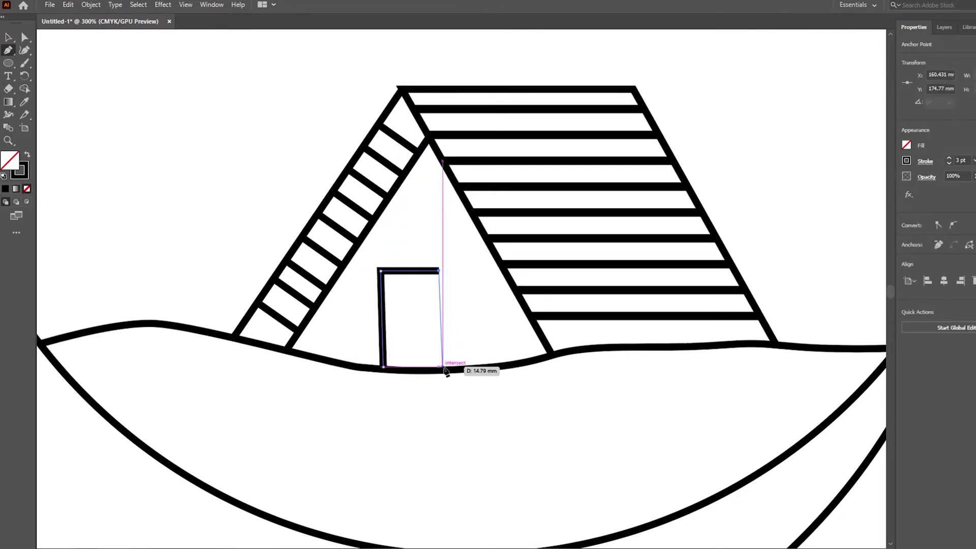
pyautogui.click(442, 367)
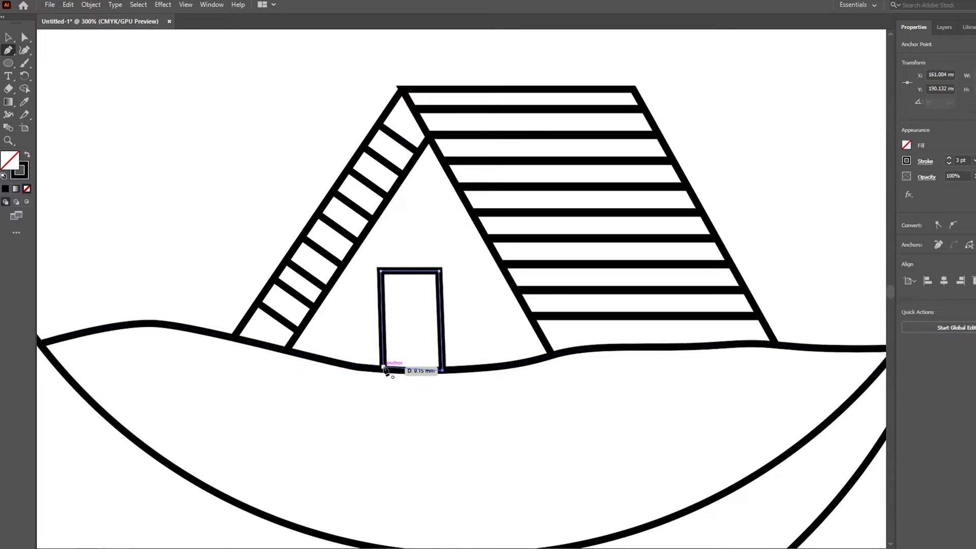
pyautogui.click(384, 369)
pyautogui.scroll(-1, 427, 398)
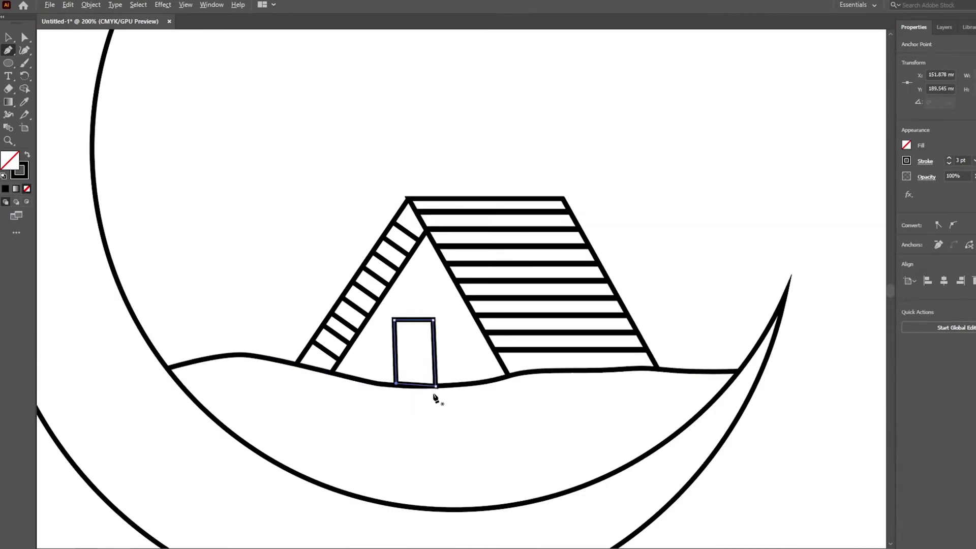
pyautogui.click(230, 198)
pyautogui.hotkey('ctrl', 'z')
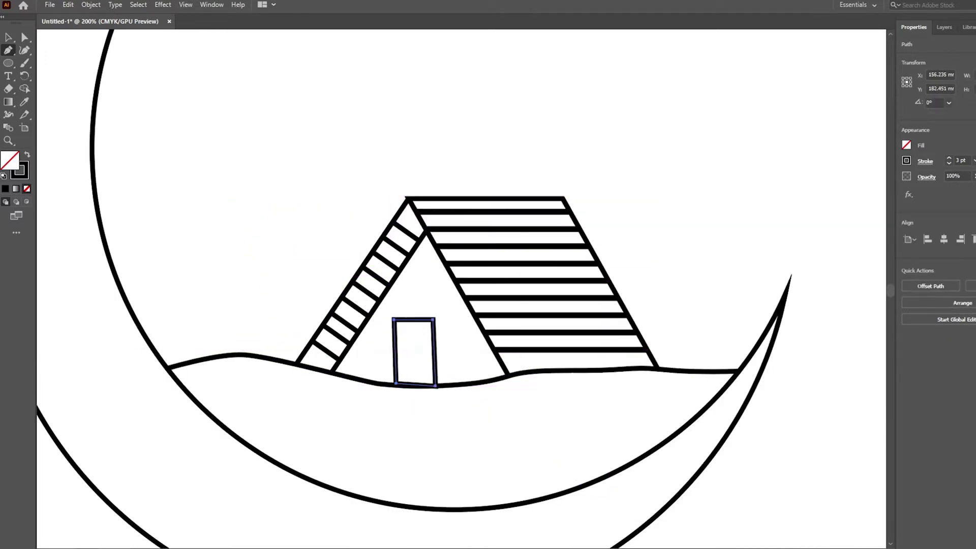
pyautogui.scroll(-3, 86, 208)
pyautogui.hotkey('ctrl', 'shift', 'a')
pyautogui.scroll(4, 279, 479)
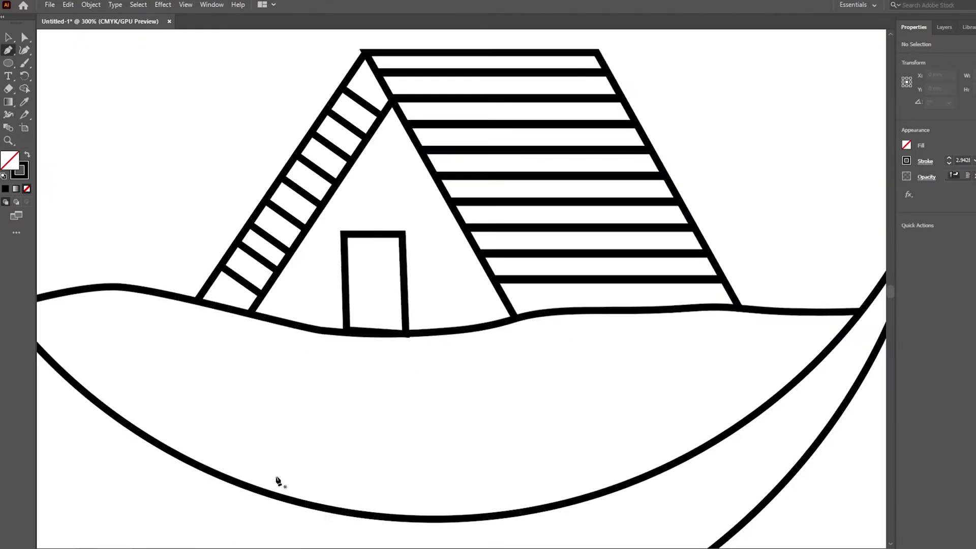
pyautogui.scroll(-3, 373, 374)
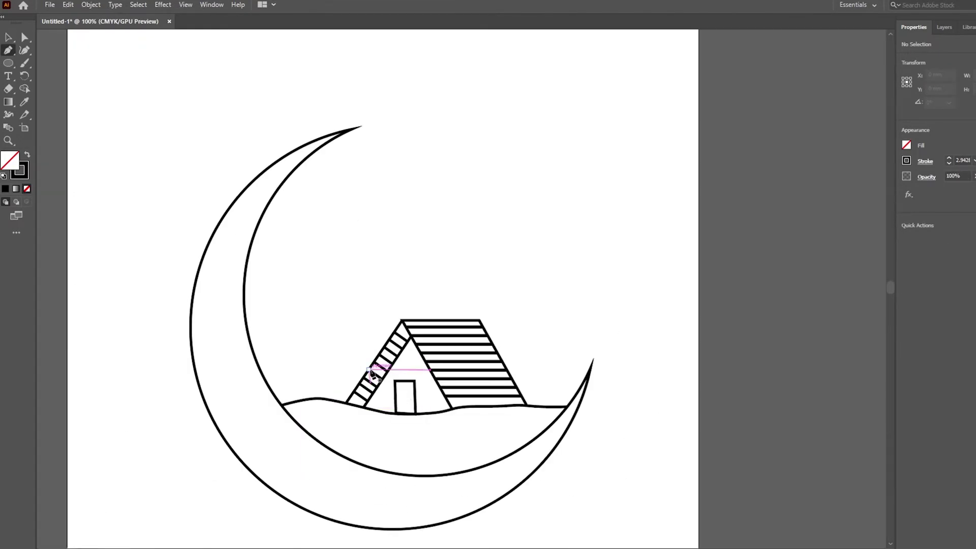
# Pen-draw a curved footpath from the door's bottom down toward the moon and back
pyautogui.click(401, 406)
pyautogui.moveTo(382, 433); pyautogui.dragTo(396, 444)
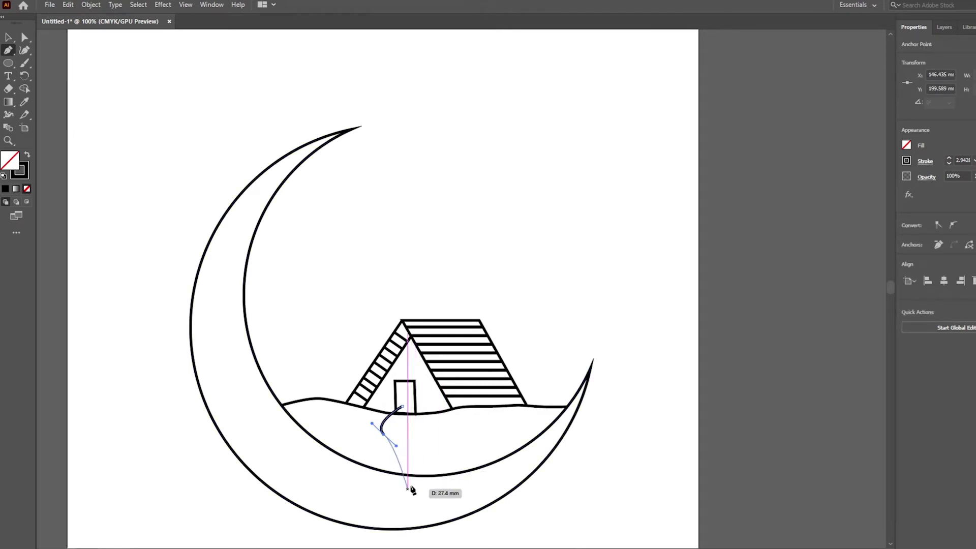
pyautogui.moveTo(407, 489)
pyautogui.mouseDown()
pyautogui.moveTo(369, 527)
pyautogui.moveTo(485, 480)
pyautogui.moveTo(485, 431)
pyautogui.mouseUp()
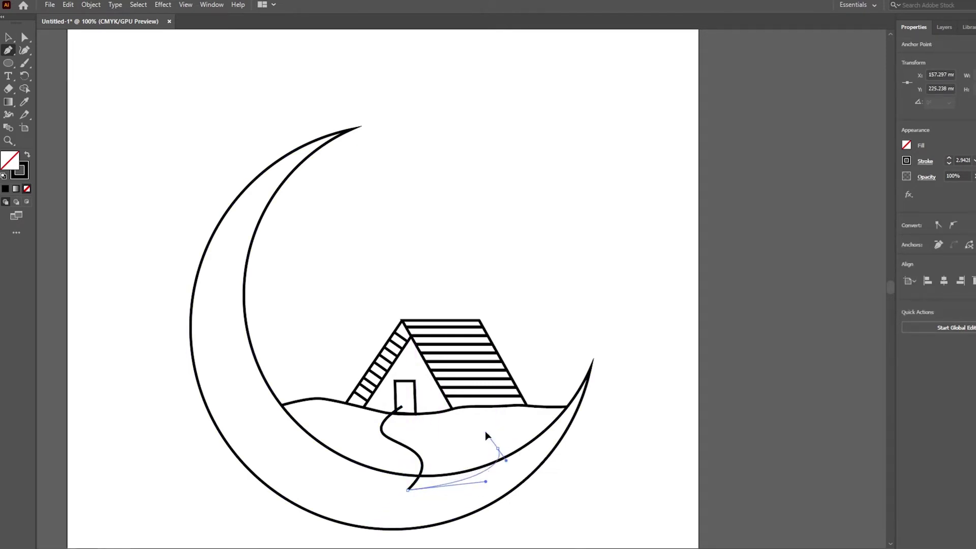
pyautogui.click(420, 425)
pyautogui.moveTo(421, 426); pyautogui.dragTo(417, 419)
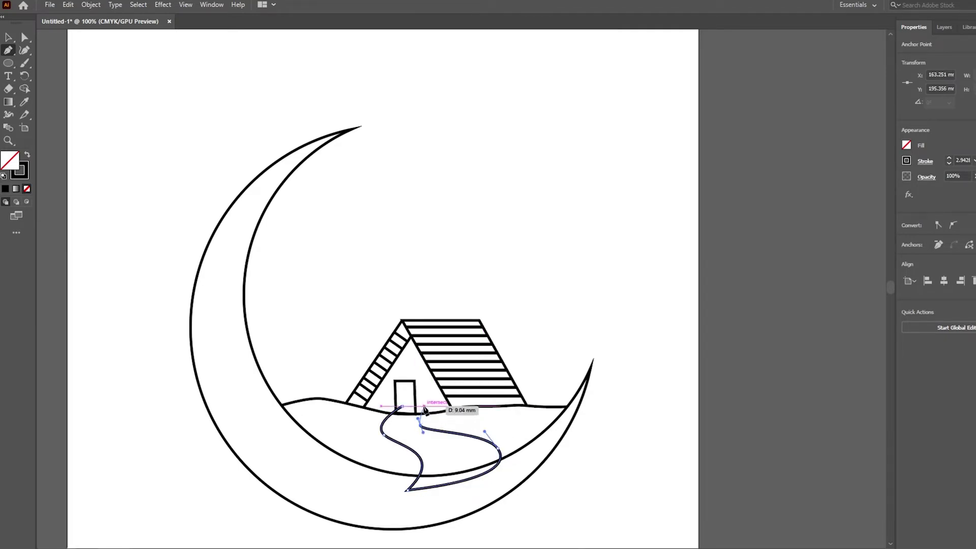
pyautogui.hotkey('ctrl', 'z')
pyautogui.moveTo(416, 430)
pyautogui.mouseDown()
pyautogui.moveTo(440, 406)
pyautogui.moveTo(407, 418)
pyautogui.mouseUp()
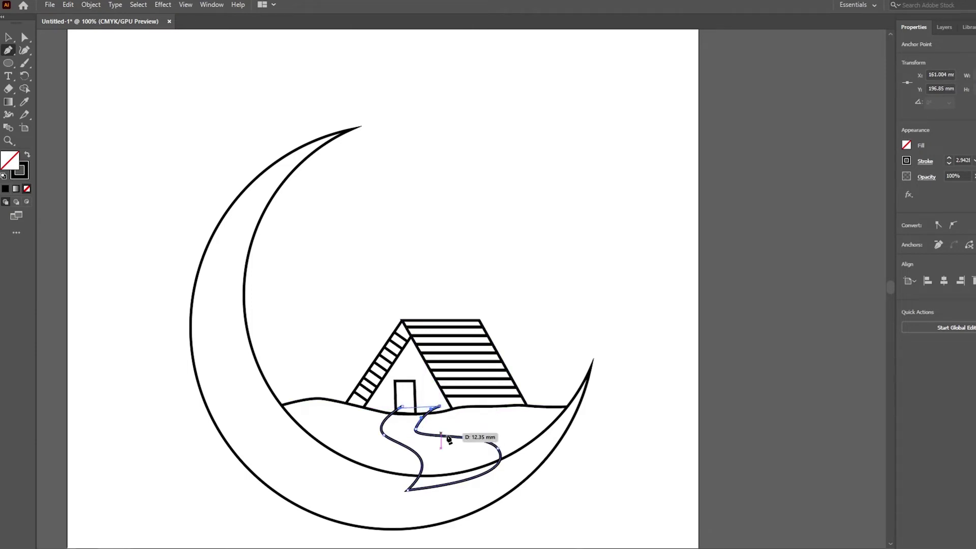
pyautogui.scroll(-1, 461, 499)
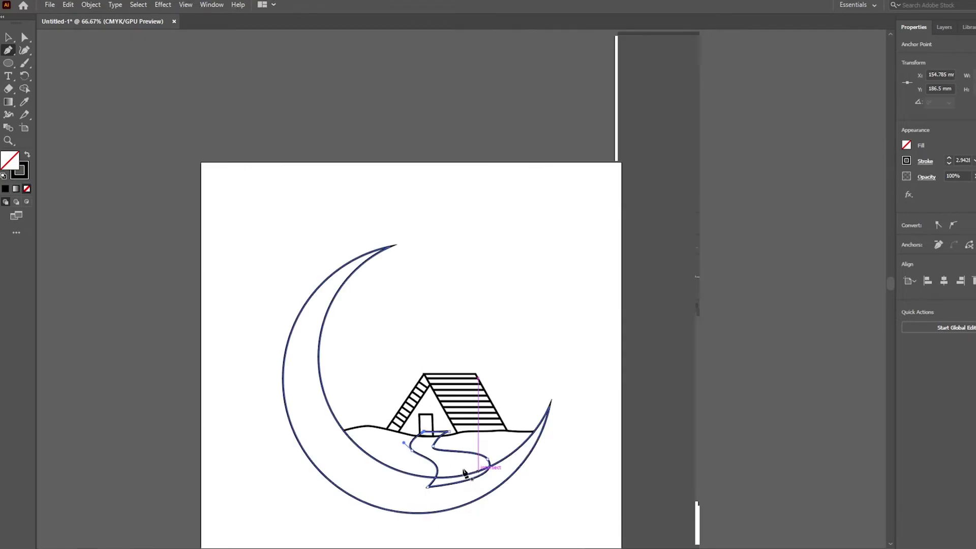
pyautogui.click(8, 37)
# Select all artwork and Shape Builder-merge the door with the small sliver beneath it
pyautogui.scroll(2, 383, 465)
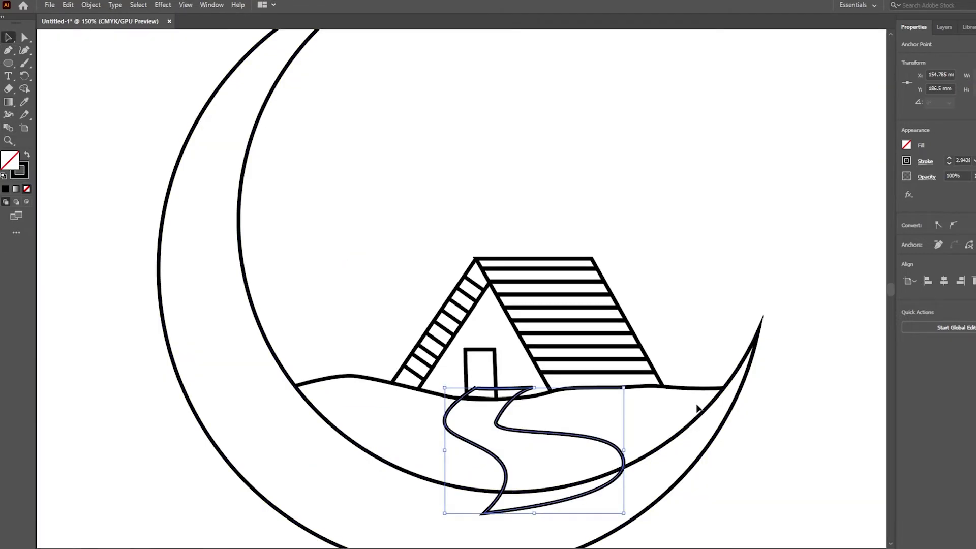
pyautogui.hotkey('ctrl', 'a')
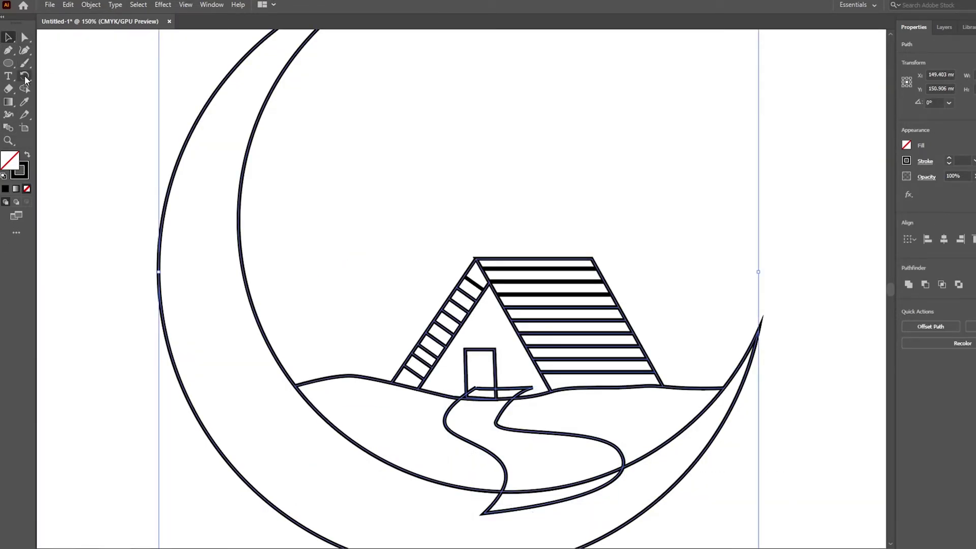
pyautogui.click(24, 89)
pyautogui.scroll(2, 528, 460)
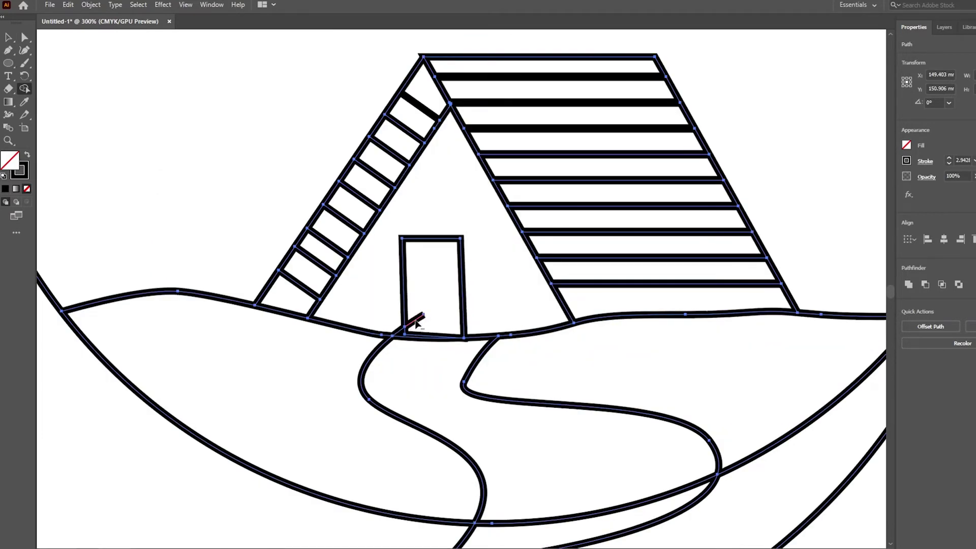
pyautogui.moveTo(406, 326); pyautogui.dragTo(424, 319)
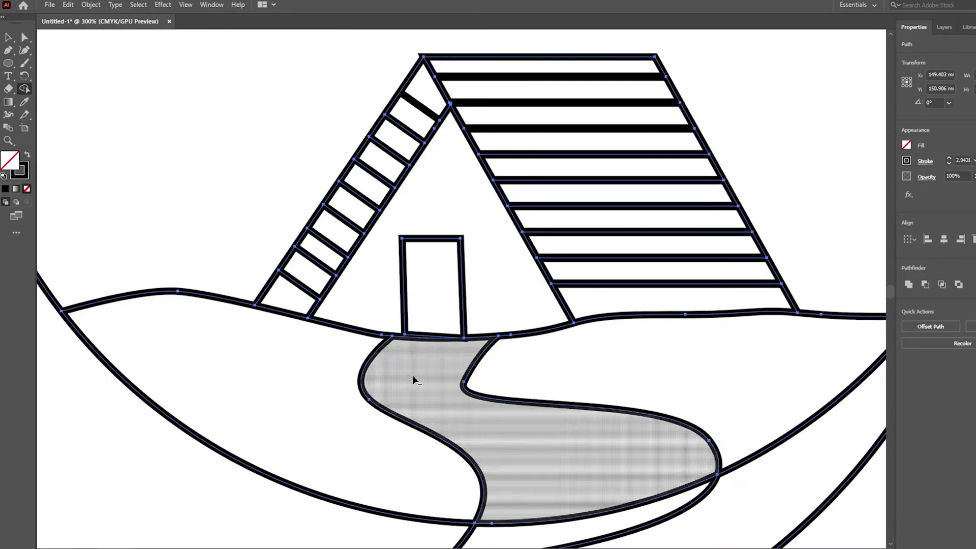
pyautogui.scroll(-2, 452, 351)
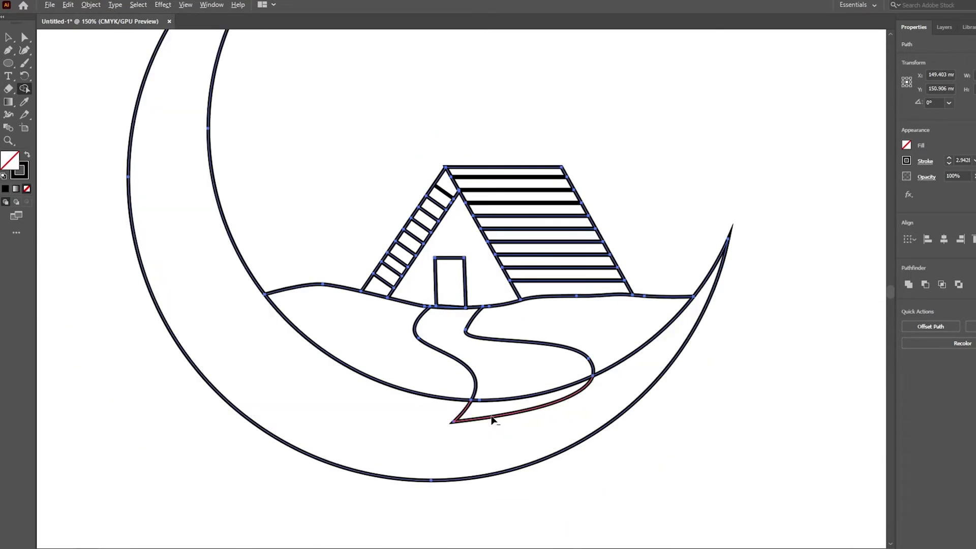
pyautogui.scroll(-1, 364, 487)
# Draw a curved accent line along the crescent's upper inner edge
pyautogui.press('p')
pyautogui.click(298, 122)
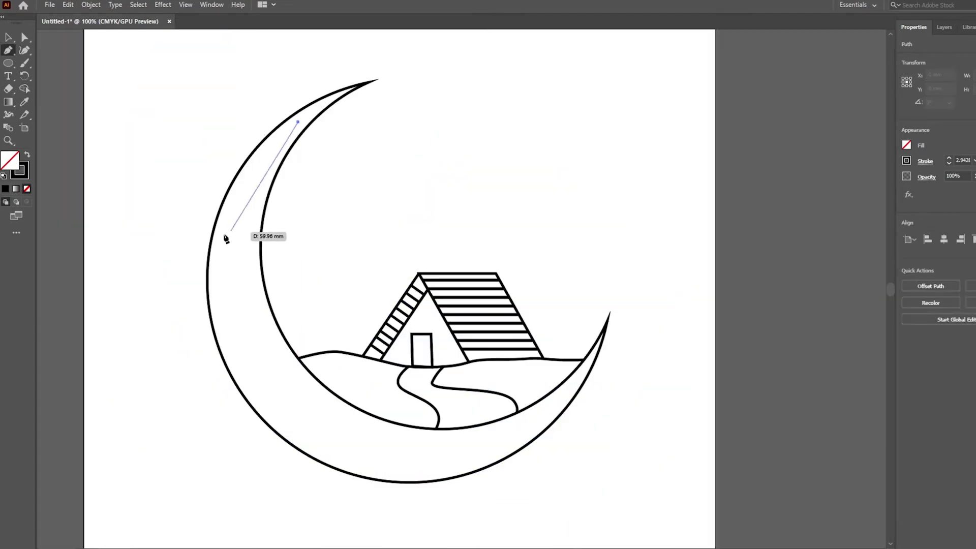
pyautogui.moveTo(220, 259); pyautogui.dragTo(211, 362)
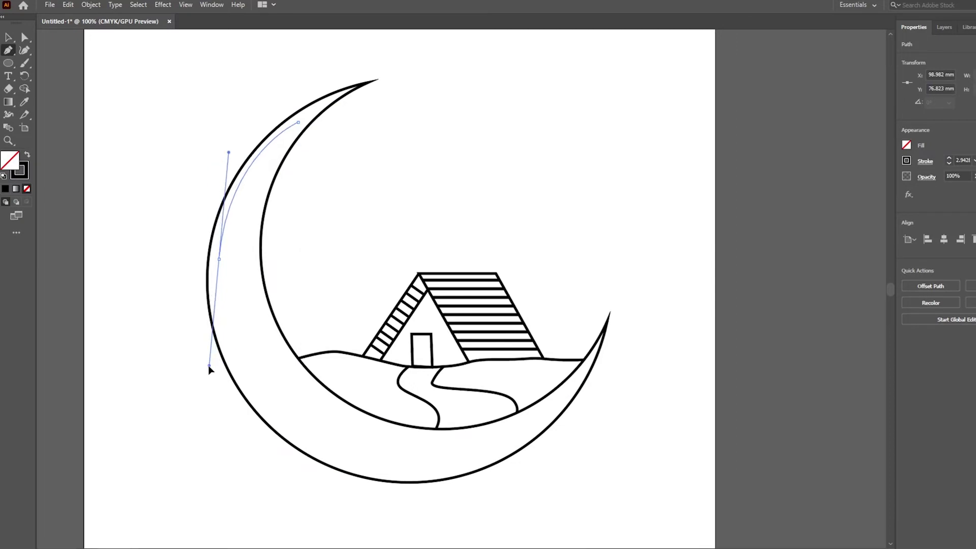
pyautogui.press('Escape')
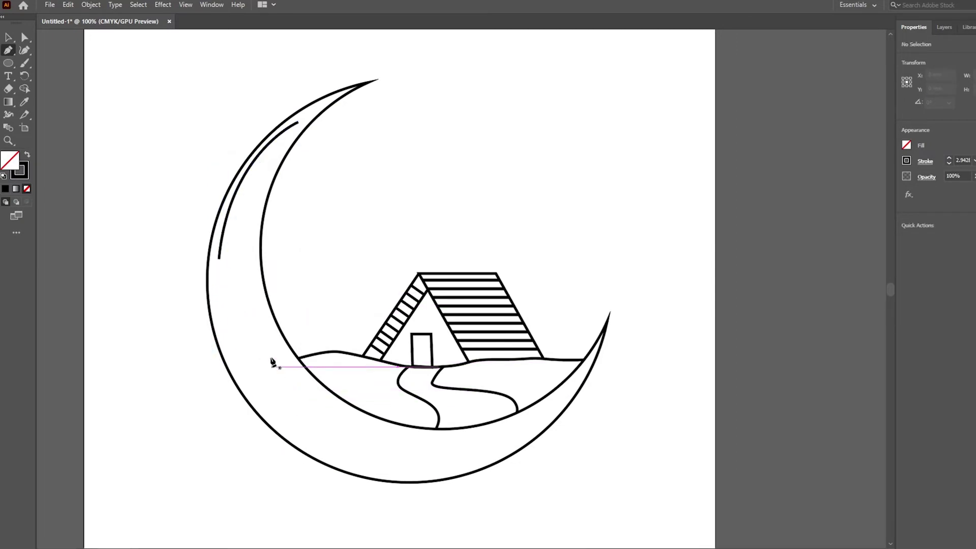
# Draw a second curved accent line along the crescent's bottom
pyautogui.click(263, 326)
pyautogui.moveTo(432, 445); pyautogui.dragTo(582, 457)
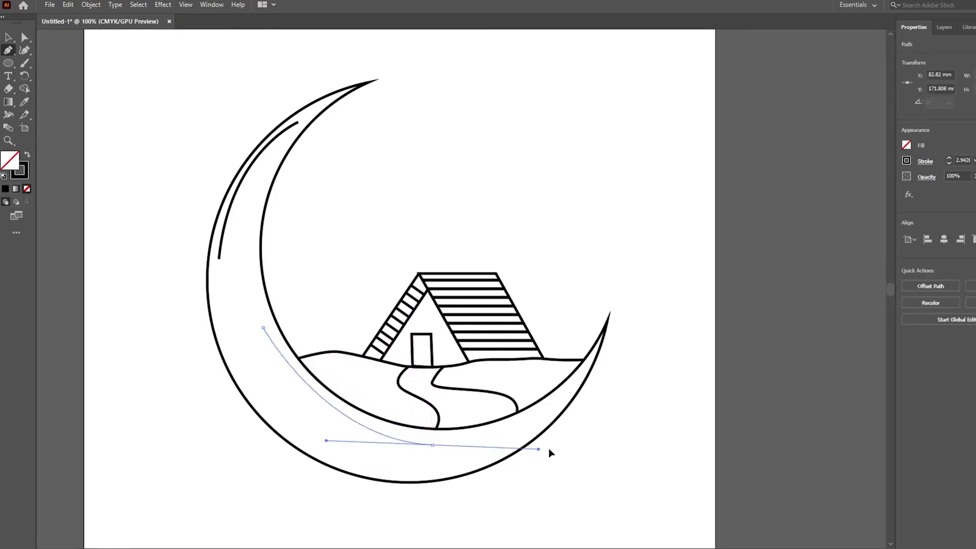
pyautogui.click(437, 444)
pyautogui.press('Escape')
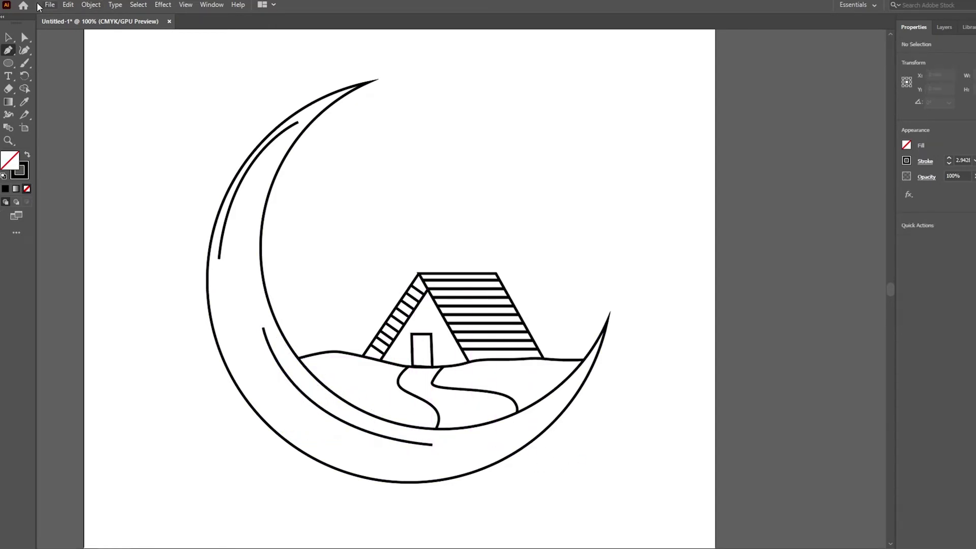
# Nudge the top end point of the upper accent line with Direct Selection
pyautogui.press('v')
pyautogui.click(260, 159)
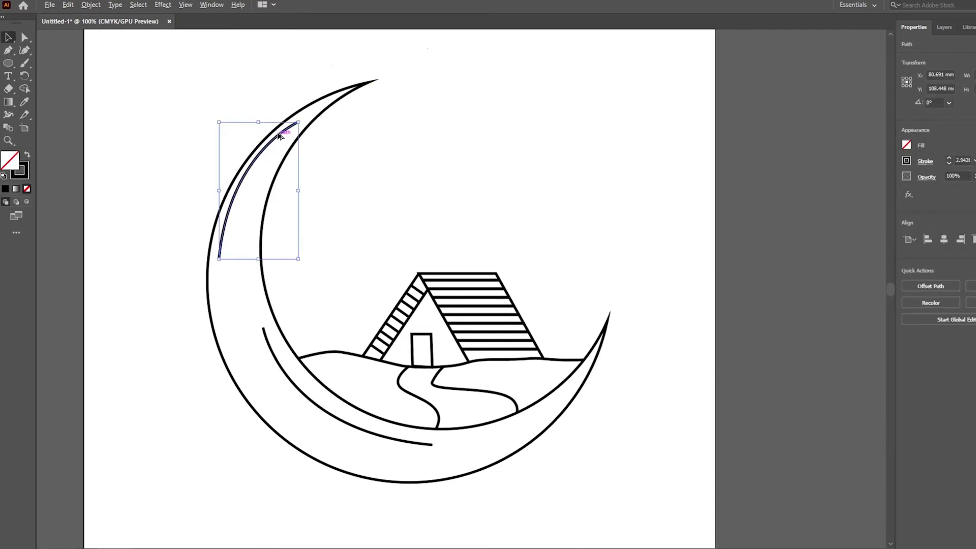
pyautogui.scroll(5, 286, 142)
pyautogui.scroll(-3, 191, 150)
pyautogui.click(23, 37)
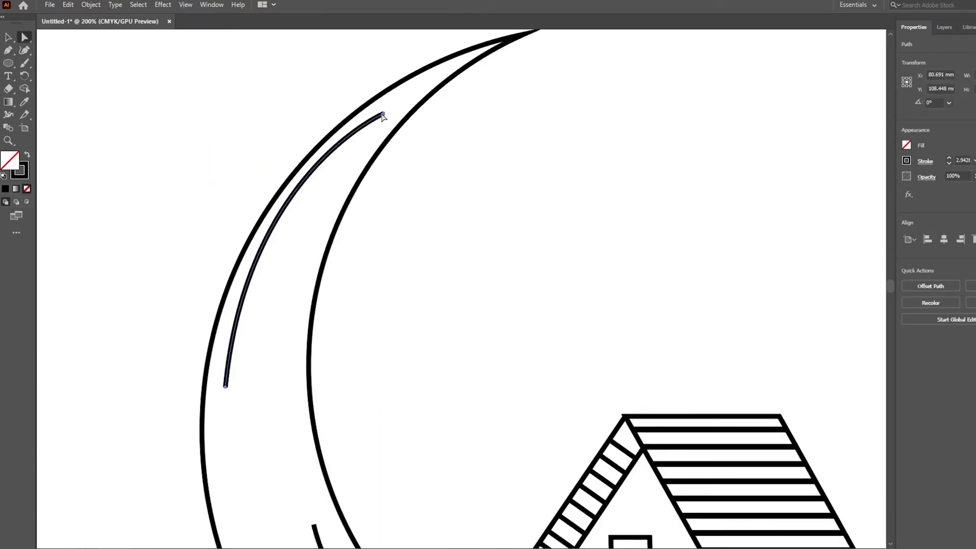
pyautogui.moveTo(385, 114); pyautogui.dragTo(390, 115)
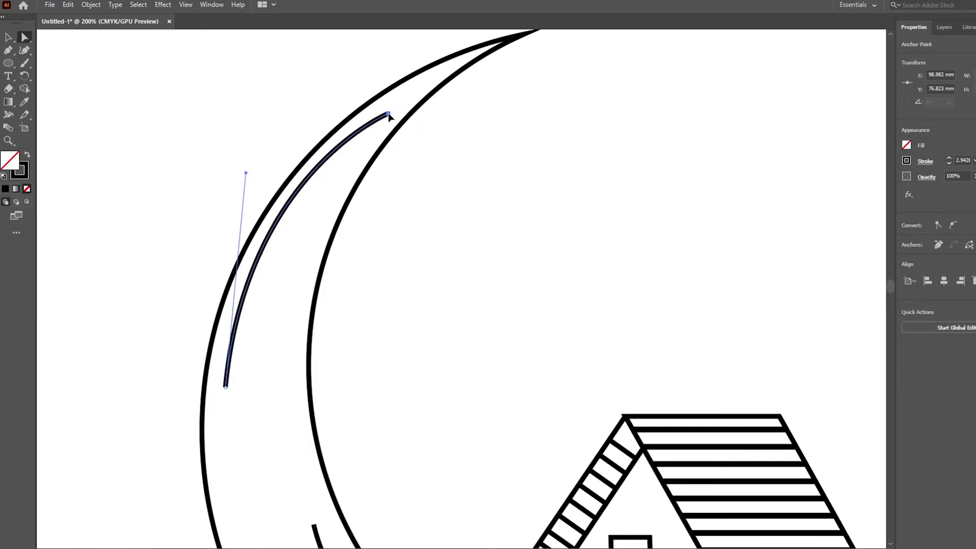
# Widen the middles of both accent lines with the Width tool
pyautogui.click(8, 114)
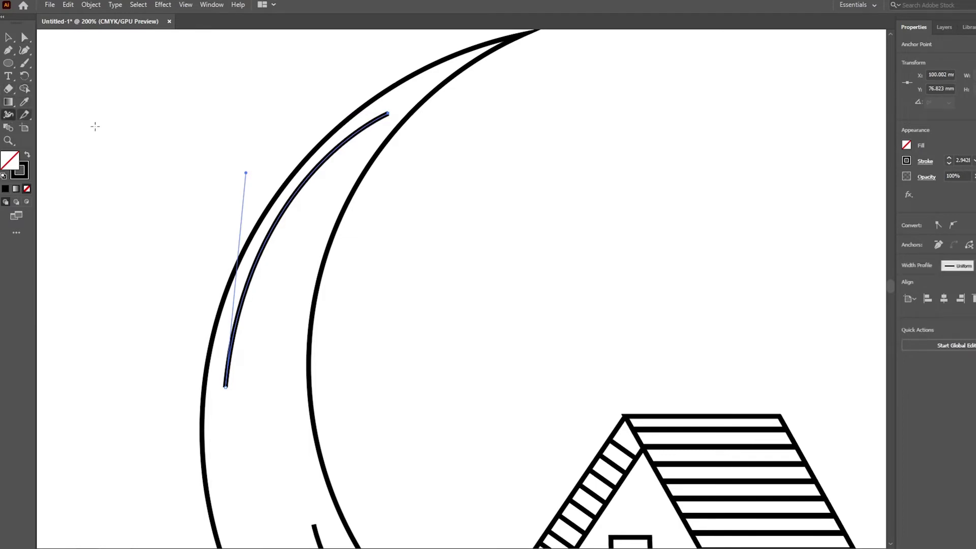
pyautogui.scroll(1, 261, 150)
pyautogui.moveTo(314, 268); pyautogui.dragTo(308, 278)
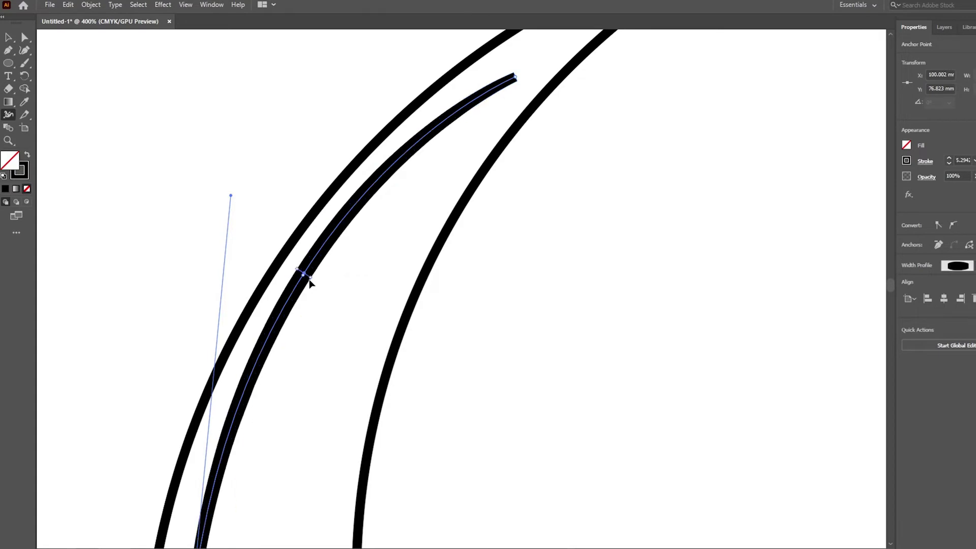
pyautogui.scroll(-3, 445, 86)
pyautogui.scroll(-3, 442, 86)
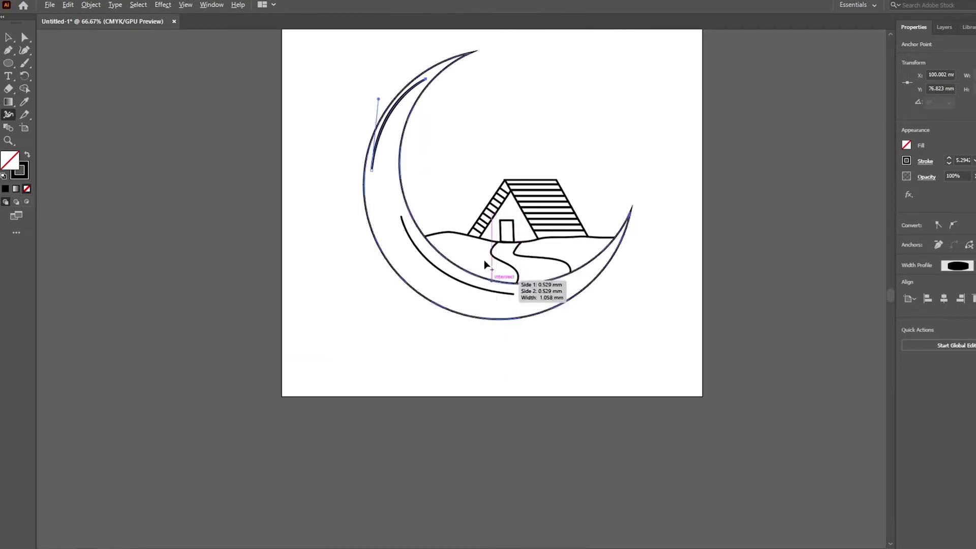
pyautogui.scroll(3, 485, 261)
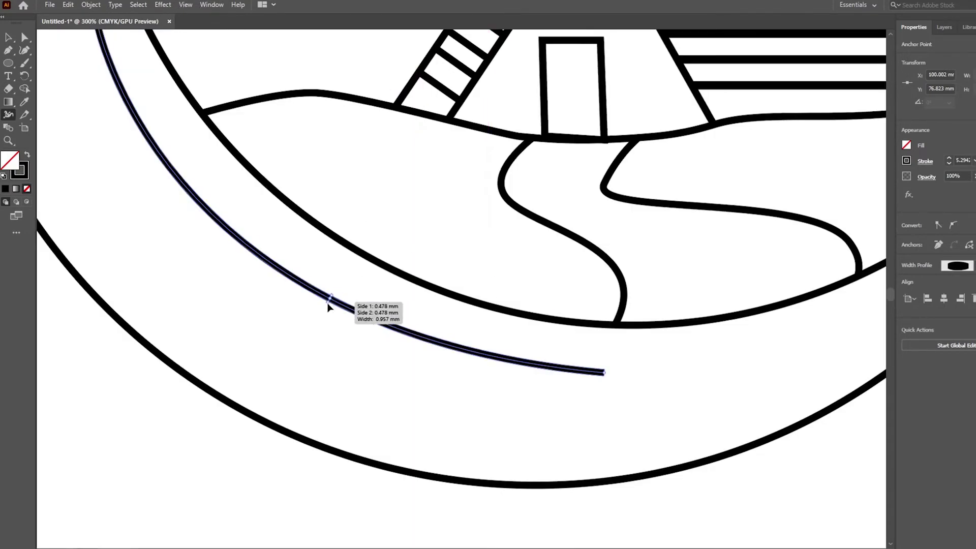
pyautogui.moveTo(328, 301); pyautogui.dragTo(331, 325)
pyautogui.scroll(-5, 429, 372)
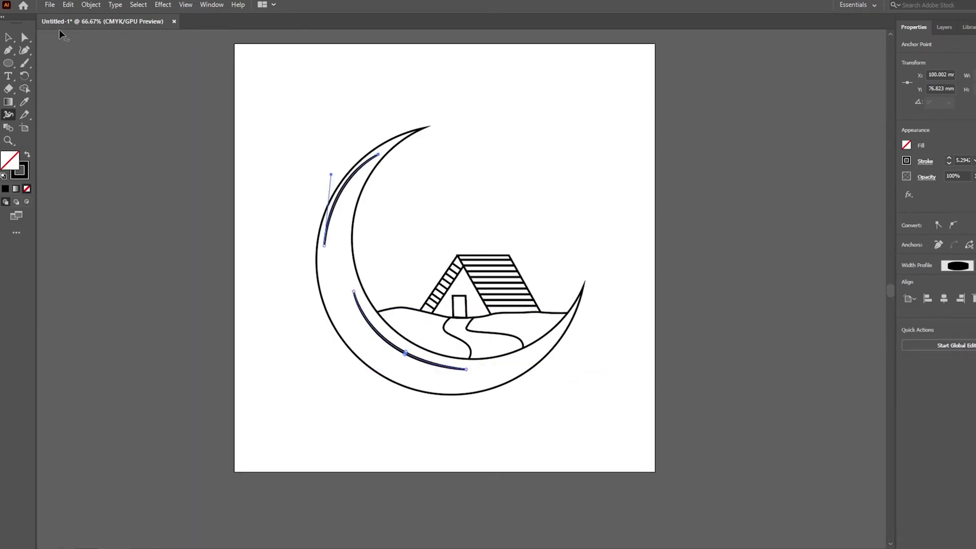
# Set the upper accent line's stroke weight to 0.5 pt
pyautogui.press('v')
pyautogui.click(412, 437)
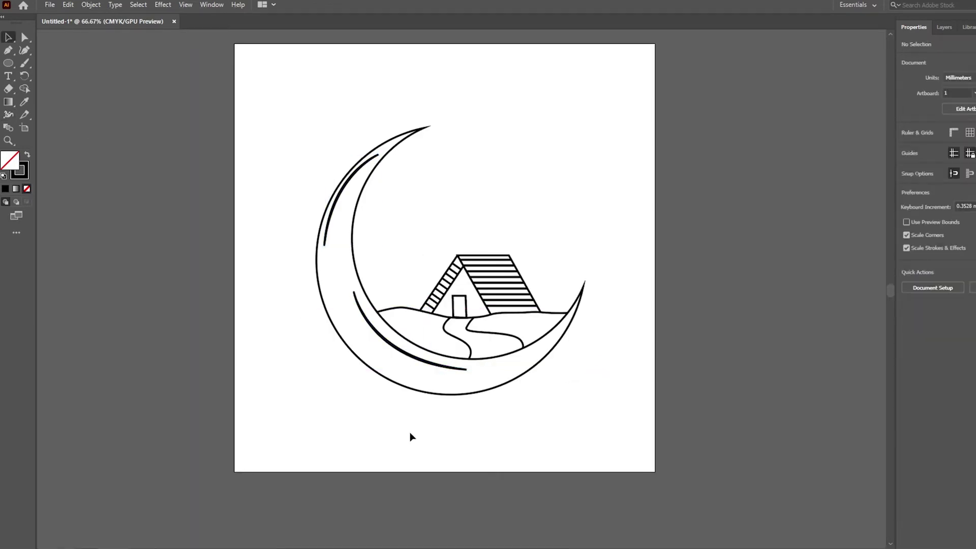
pyautogui.click(351, 178)
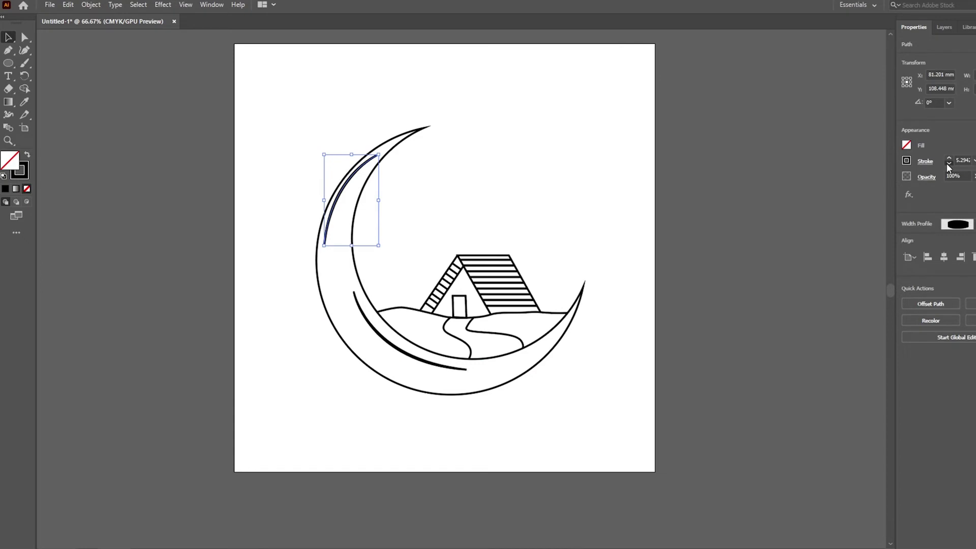
pyautogui.click(948, 164)
pyautogui.click(648, 215)
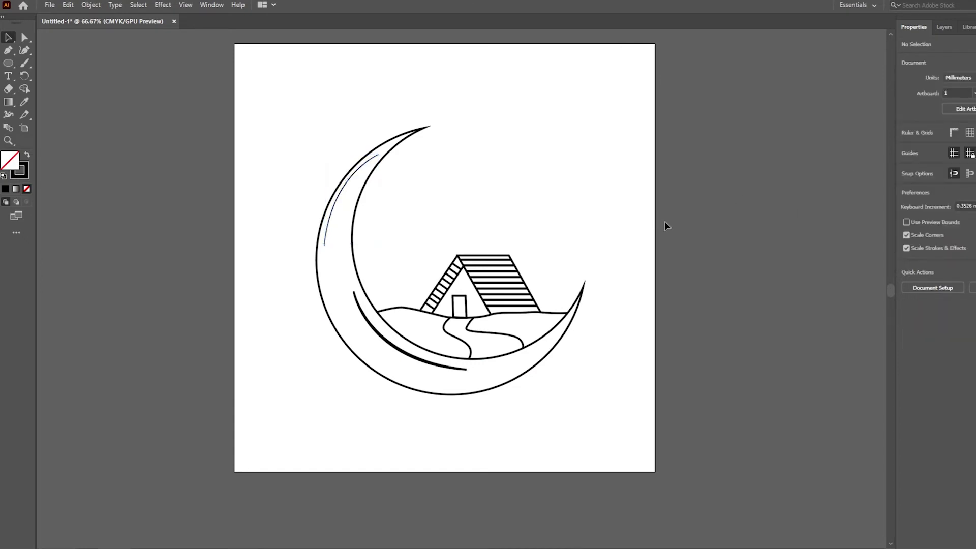
# Draw a long, very thin ellipse, about 24.9 × 1 mm, above the drawing
pyautogui.hotkey('ctrl', '1')
pyautogui.press('l')
pyautogui.moveTo(550, 152); pyautogui.dragTo(604, 154)
pyautogui.hotkey('ctrl', '+')
pyautogui.hotkey('ctrl', '+')
pyautogui.hotkey('ctrl', '+')
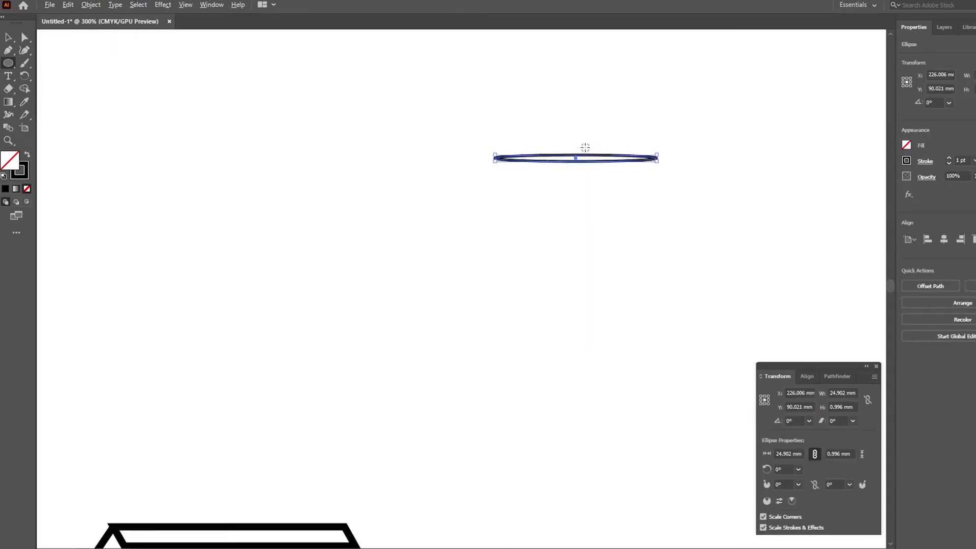
pyautogui.hotkey('ctrl', '+')
pyautogui.hotkey('ctrl', '+')
pyautogui.hotkey('ctrl', '+')
# Give the thin ellipse a black fill and no stroke
pyautogui.click(906, 146)
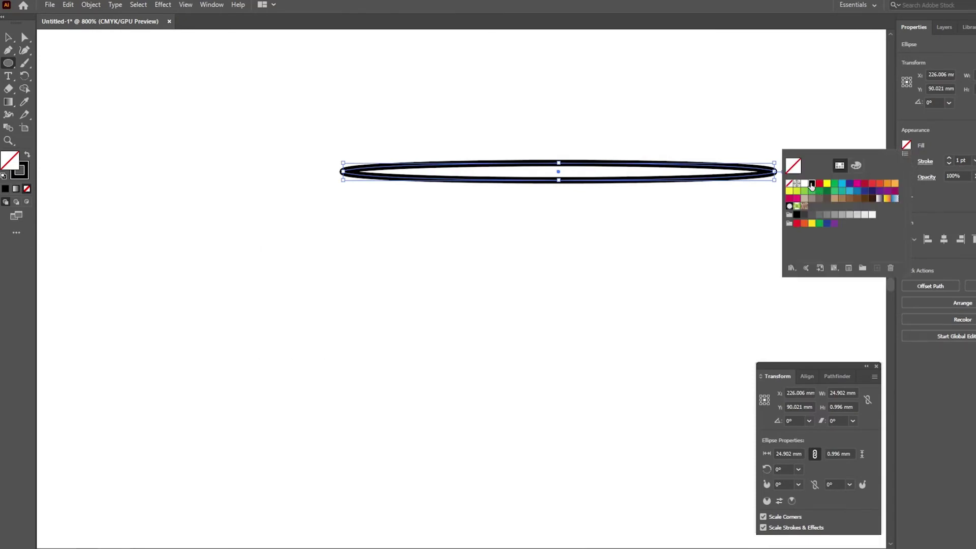
pyautogui.click(807, 180)
pyautogui.click(908, 160)
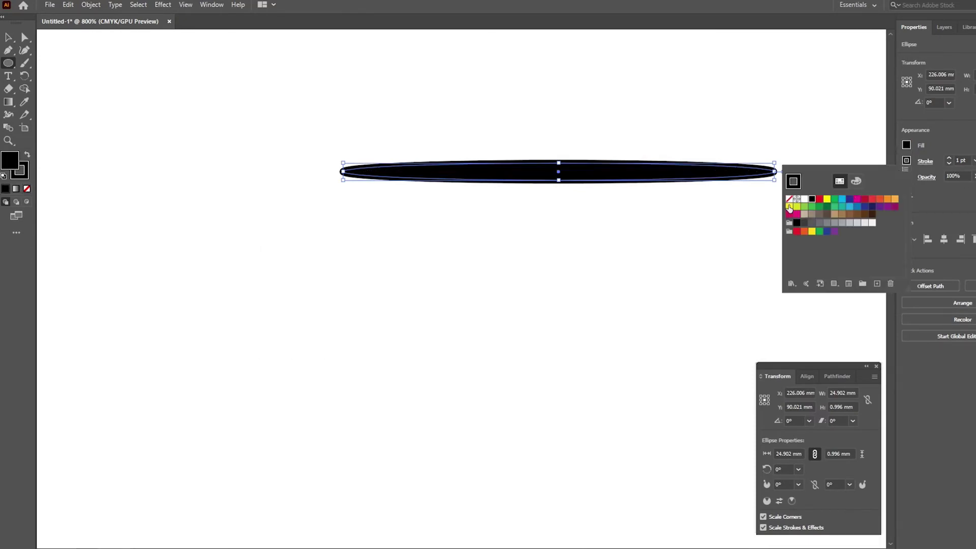
pyautogui.click(787, 199)
pyautogui.click(671, 168)
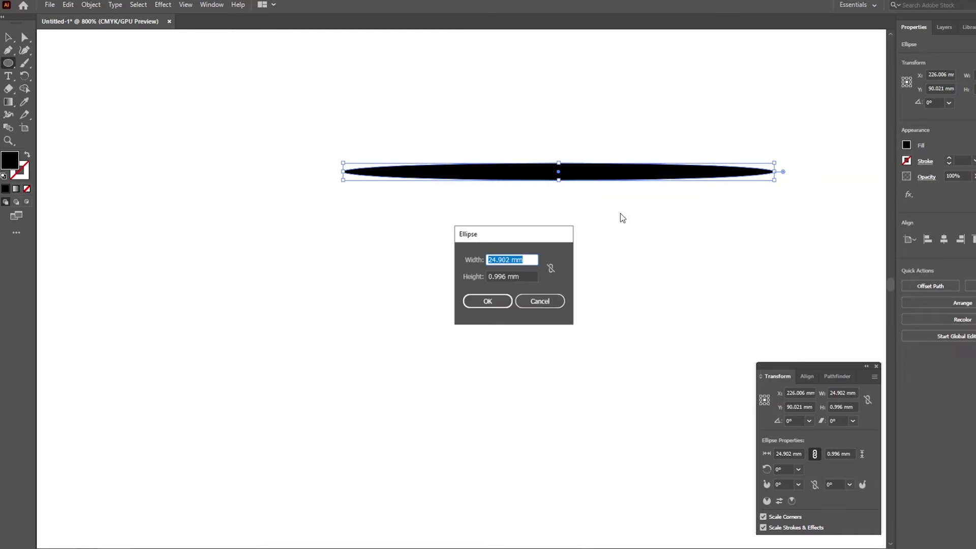
pyautogui.click(538, 300)
pyautogui.rightClick(584, 176)
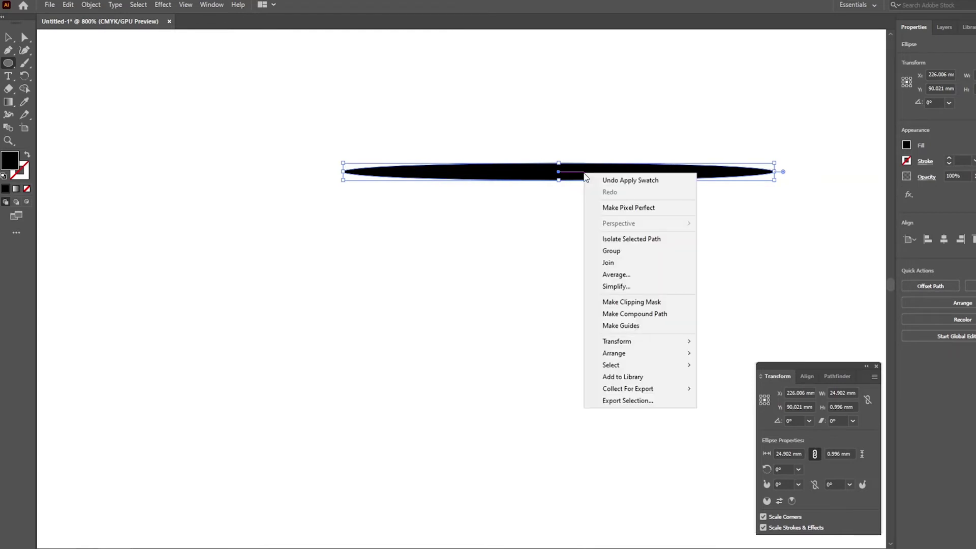
# Save the black ellipse as a new art brush in the Brushes panel, colorized with Tints
pyautogui.click(547, 251)
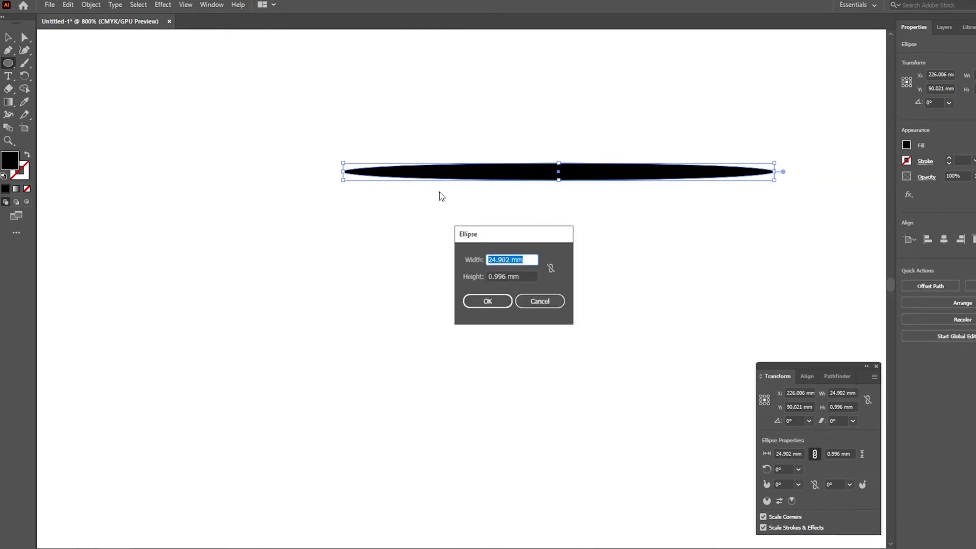
pyautogui.click(540, 301)
pyautogui.click(211, 4)
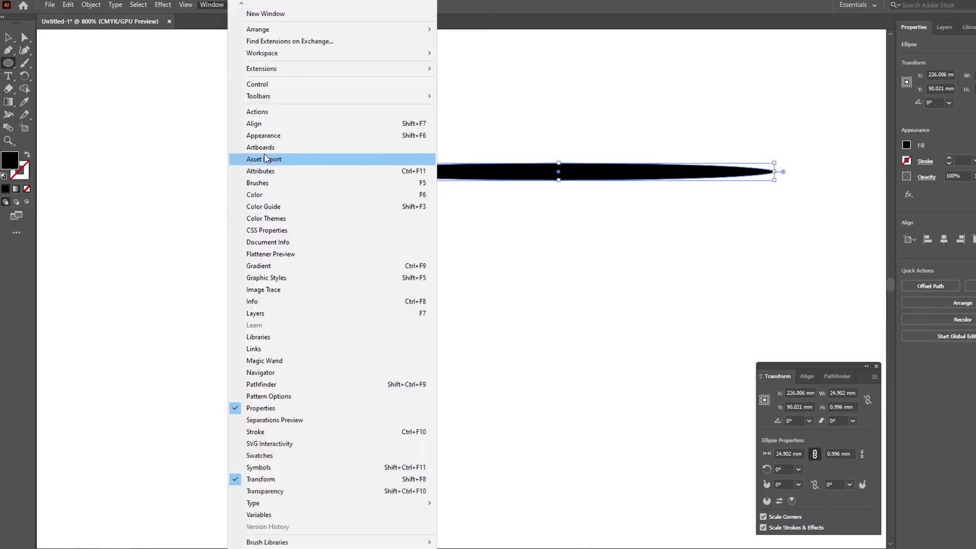
pyautogui.click(262, 182)
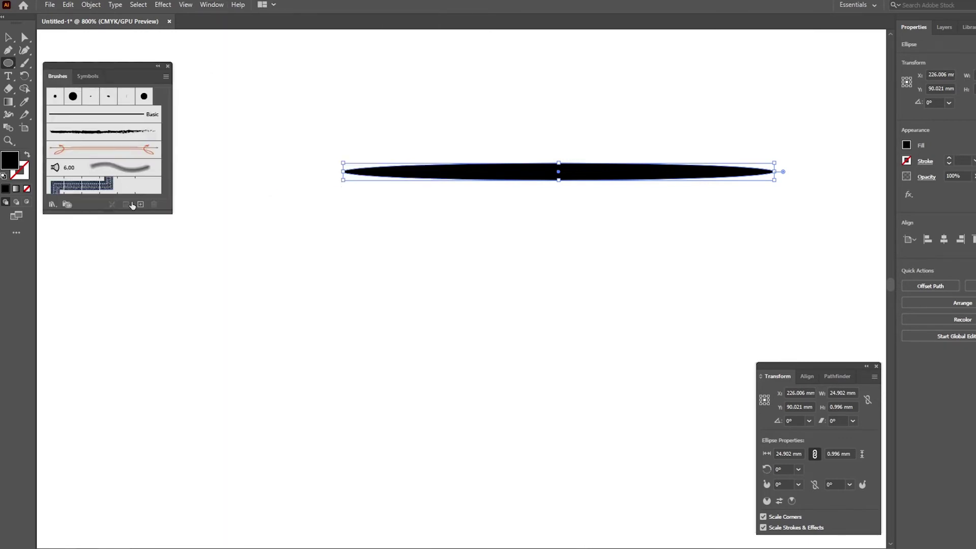
pyautogui.click(142, 205)
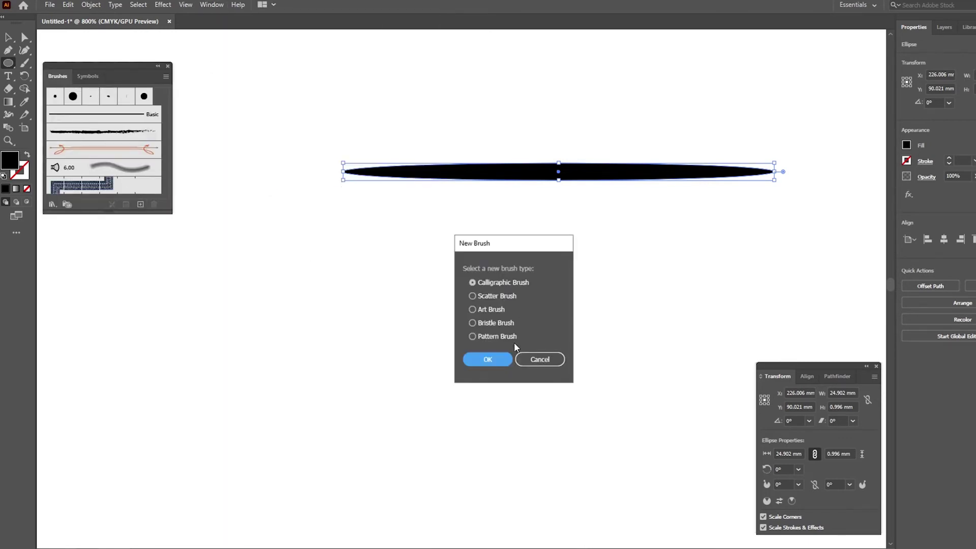
pyautogui.click(472, 309)
pyautogui.click(490, 360)
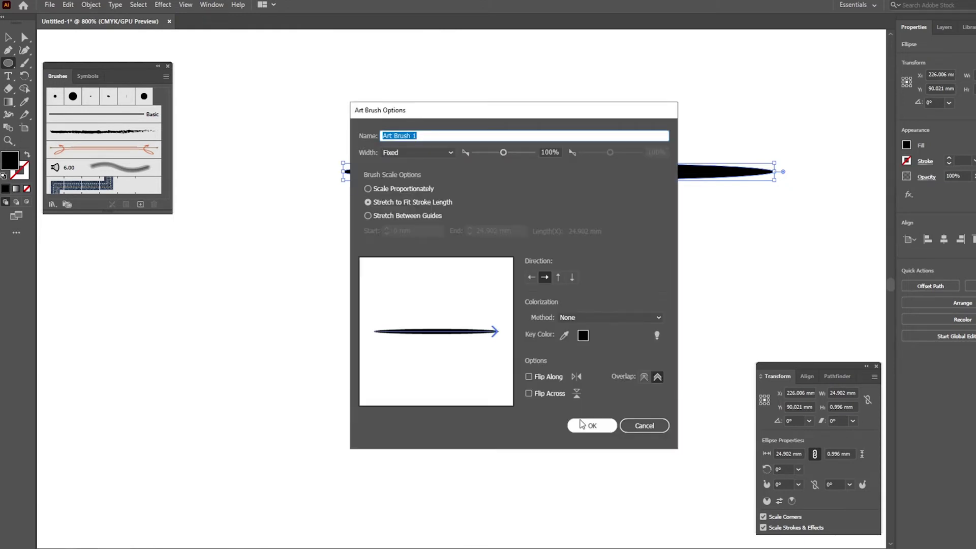
pyautogui.click(651, 315)
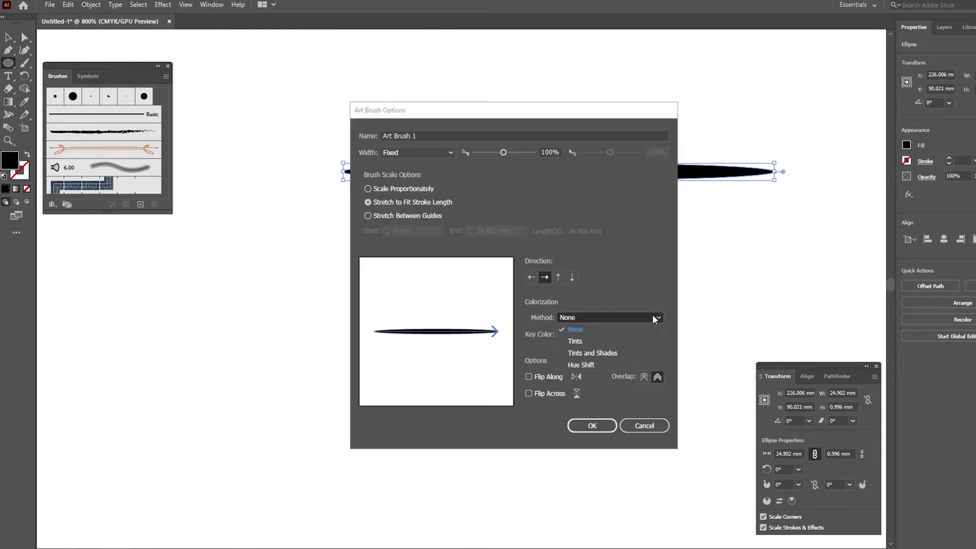
pyautogui.click(614, 342)
pyautogui.click(590, 426)
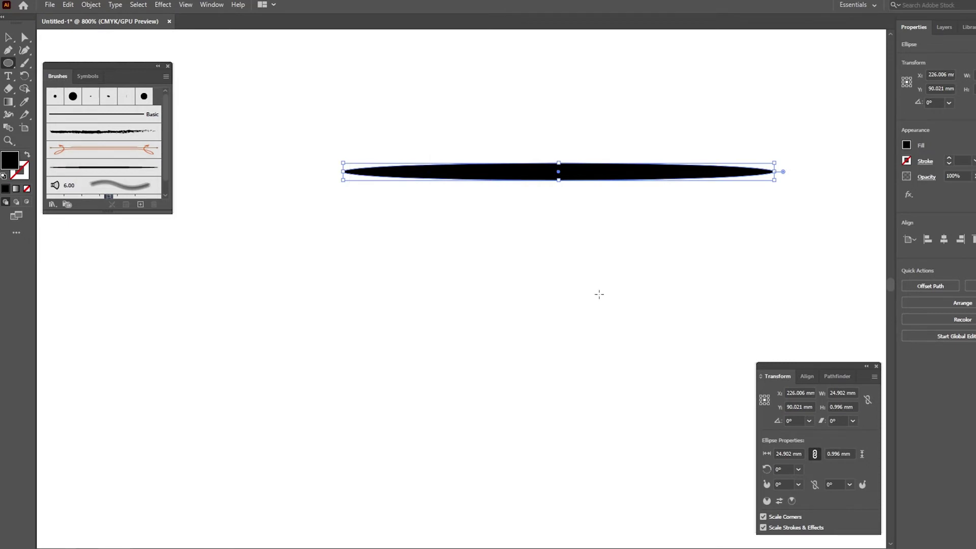
# Delete the template ellipse and paint the left and tall right mountain ridges behind the cabin
pyautogui.keyDown('alt'); pyautogui.scroll(-4, 549, 234); pyautogui.keyUp('alt')
pyautogui.press('v')
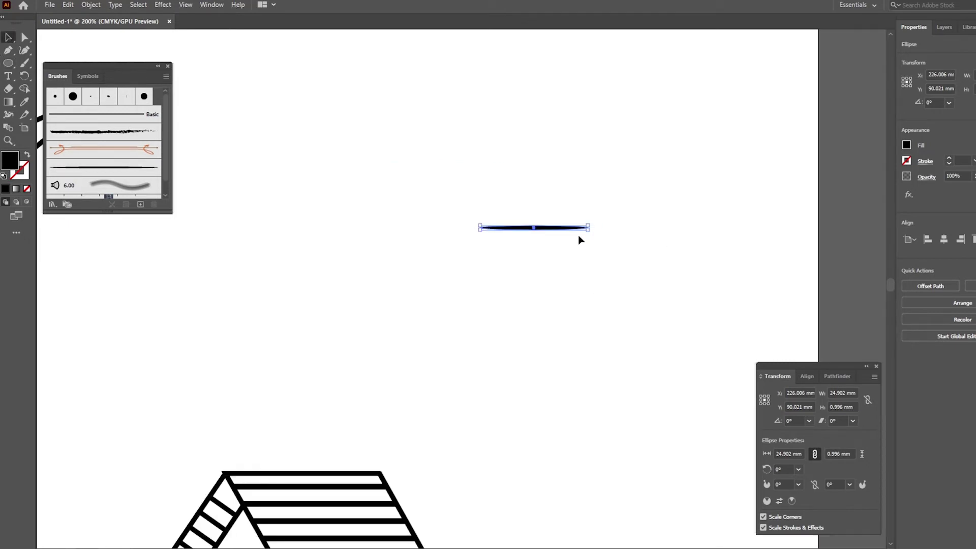
pyautogui.press('Delete')
pyautogui.press('b')
pyautogui.hotkey('ctrl', '0')
pyautogui.press('F5')
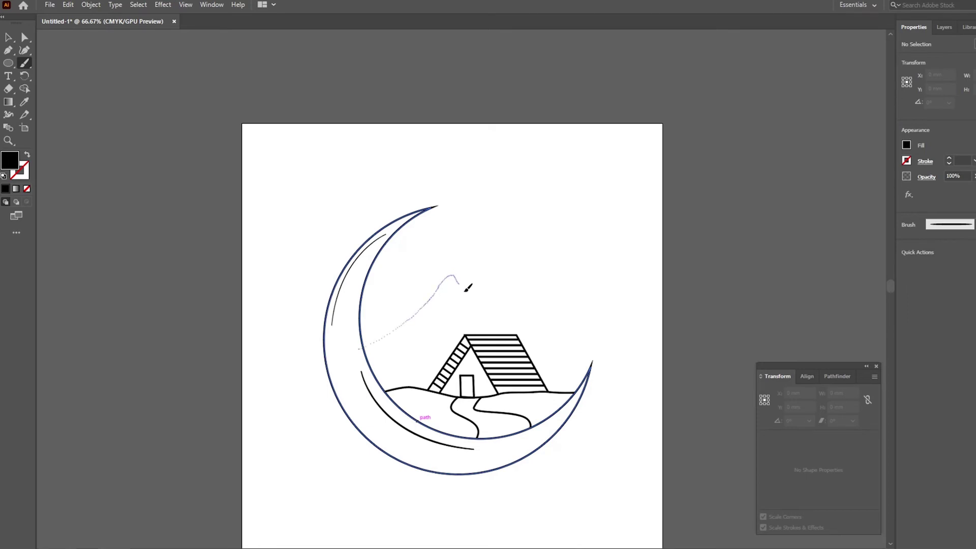
pyautogui.moveTo(464, 290); pyautogui.dragTo(498, 331)
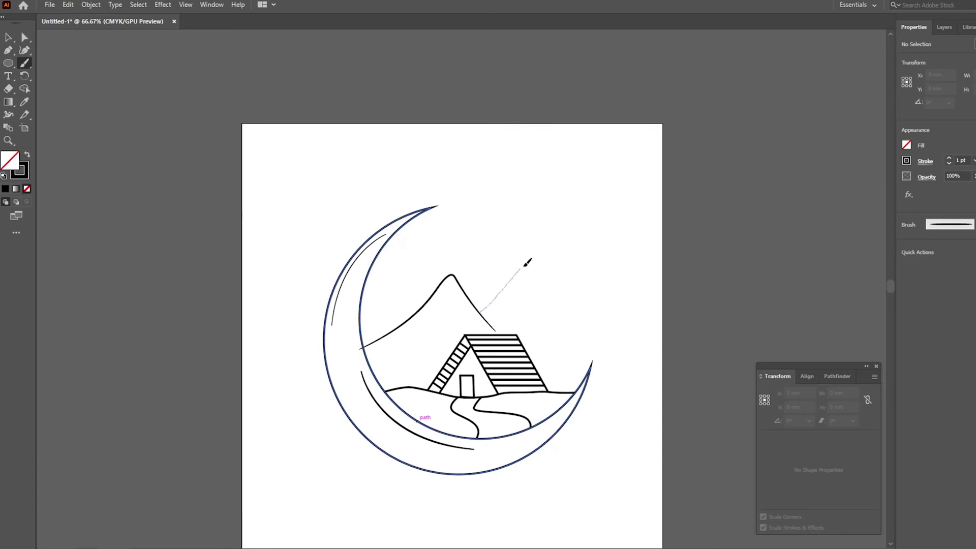
pyautogui.moveTo(541, 264); pyautogui.dragTo(568, 309)
pyautogui.moveTo(585, 348); pyautogui.dragTo(584, 349)
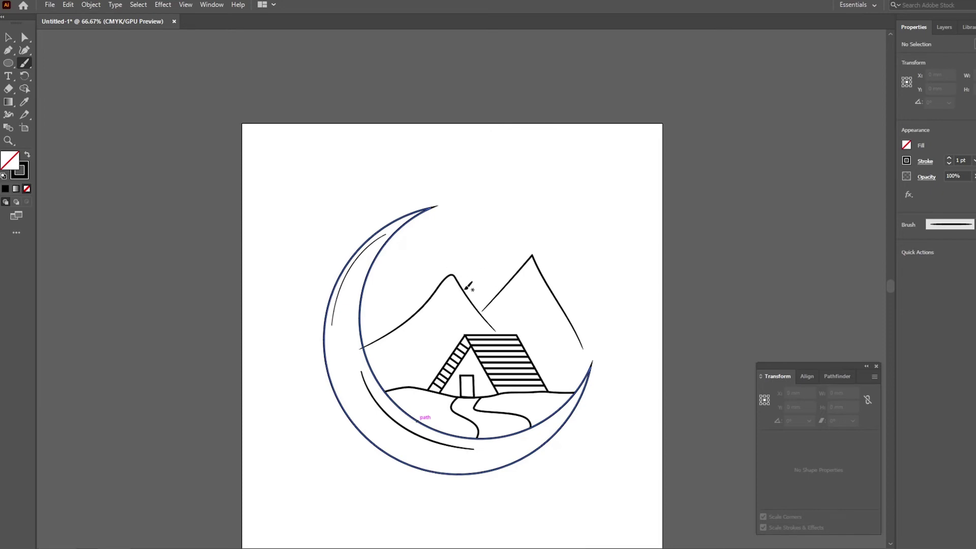
# Paint two small peaks, a pine trunk and a chevron branch at its top
pyautogui.moveTo(494, 288); pyautogui.dragTo(496, 291)
pyautogui.moveTo(402, 322); pyautogui.dragTo(399, 323)
pyautogui.moveTo(410, 350); pyautogui.dragTo(412, 424)
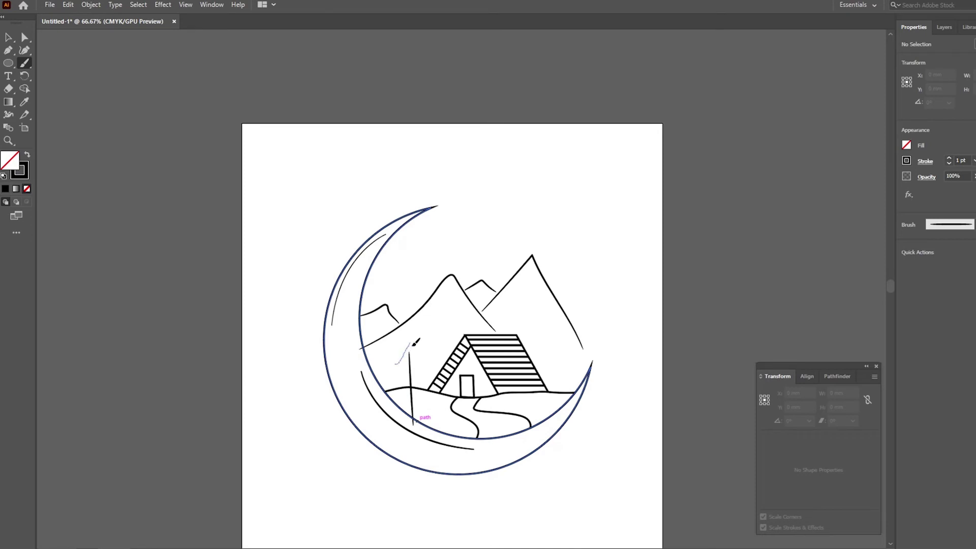
pyautogui.moveTo(412, 346); pyautogui.dragTo(425, 362)
pyautogui.scroll(2, 415, 370)
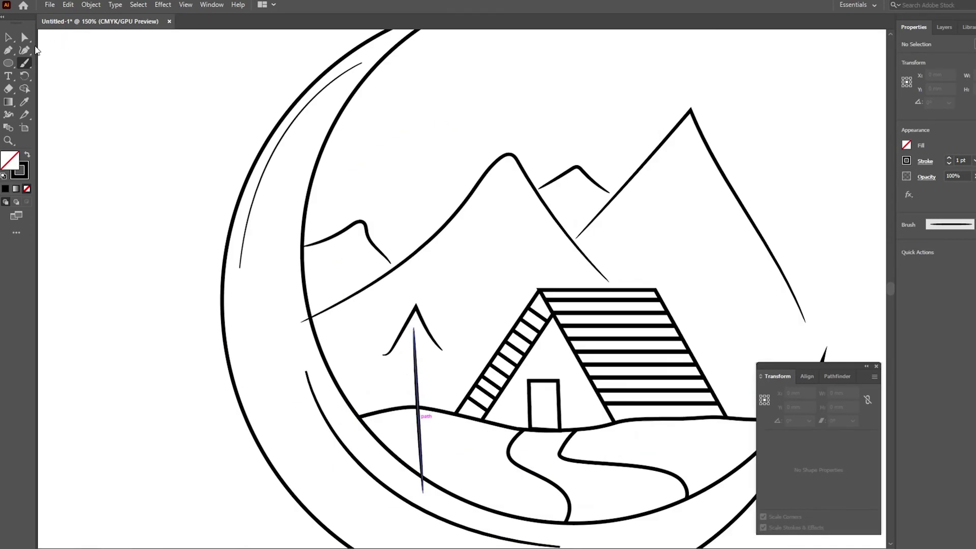
# Stack three chevron branches down the left pine trunk, shrinking the lowest one
pyautogui.click(8, 37)
pyautogui.moveTo(414, 321); pyautogui.dragTo(411, 328)
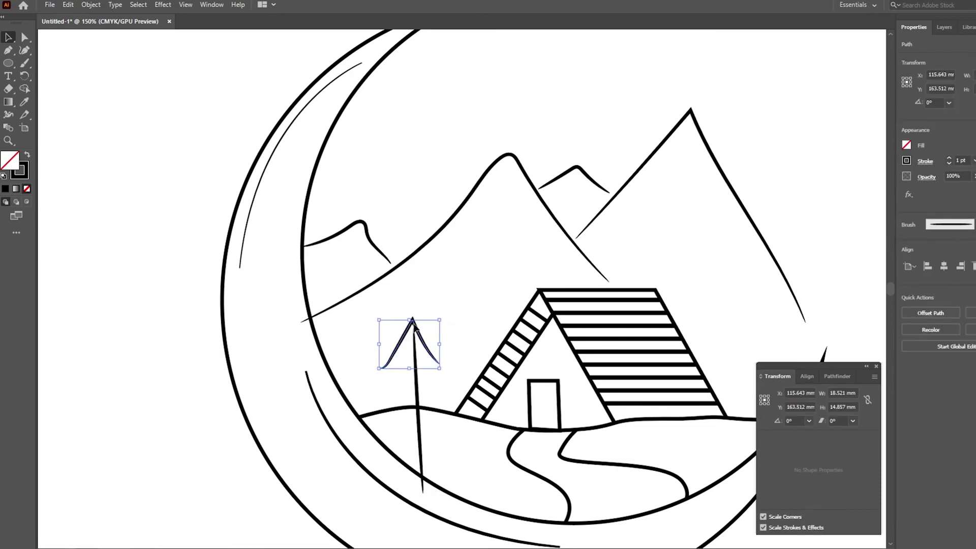
pyautogui.press('Right')
pyautogui.press('Right')
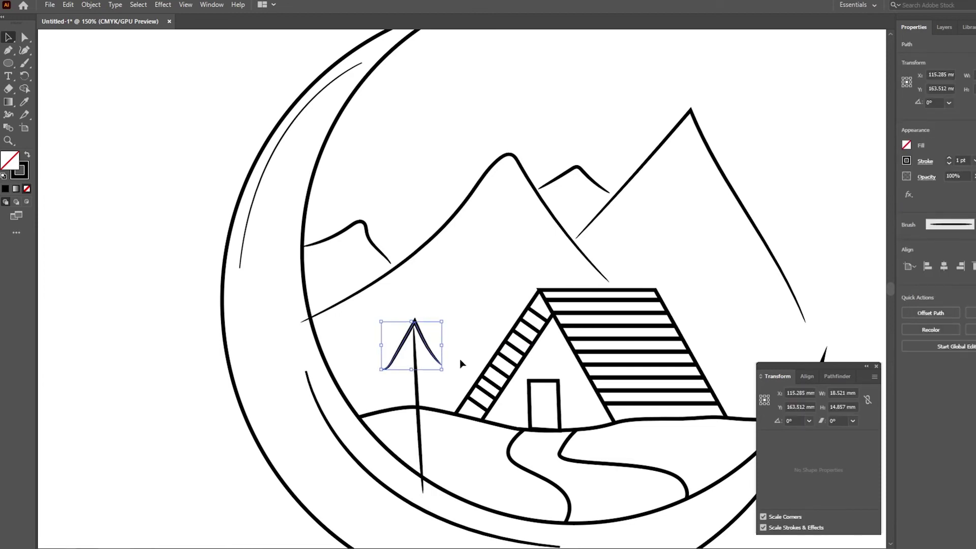
pyautogui.press('Down')
pyautogui.press('Down')
pyautogui.press('Down')
pyautogui.moveTo(415, 325); pyautogui.dragTo(420, 383)
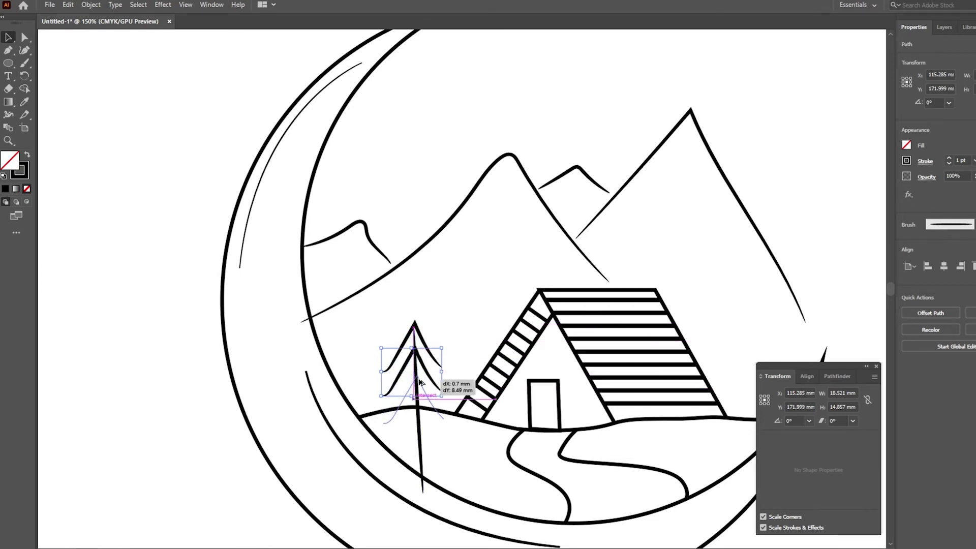
pyautogui.moveTo(420, 382); pyautogui.dragTo(420, 409)
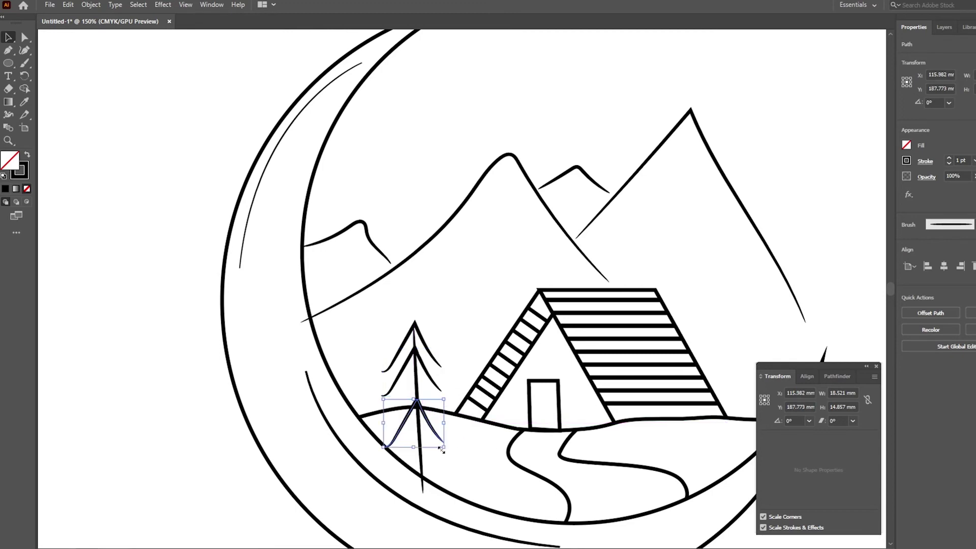
pyautogui.moveTo(413, 448); pyautogui.dragTo(420, 378)
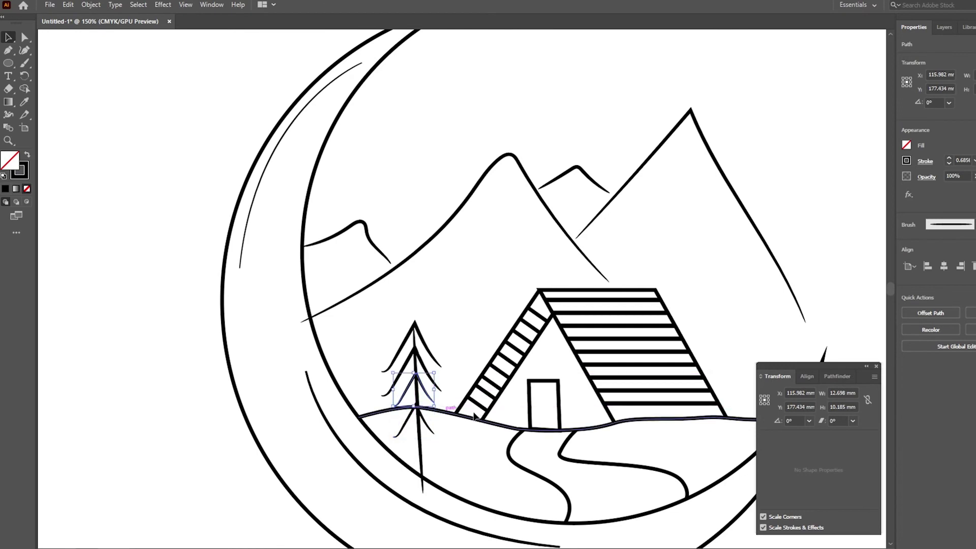
pyautogui.click(112, 355)
# Copy the whole pine to the right of the cabin and scale it smaller
pyautogui.hotkey('ctrl', '-')
pyautogui.hotkey('ctrl', '-')
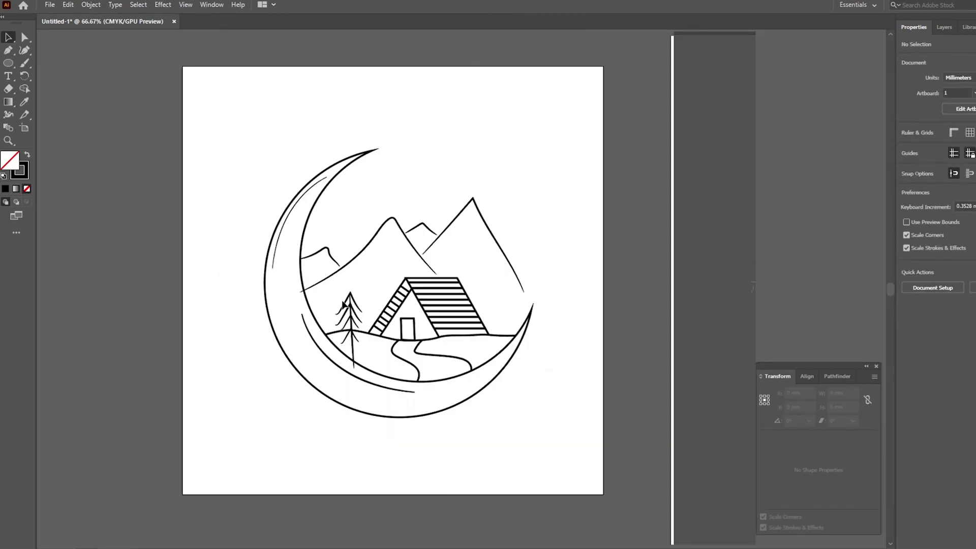
pyautogui.scroll(2, 348, 304)
pyautogui.click(361, 300)
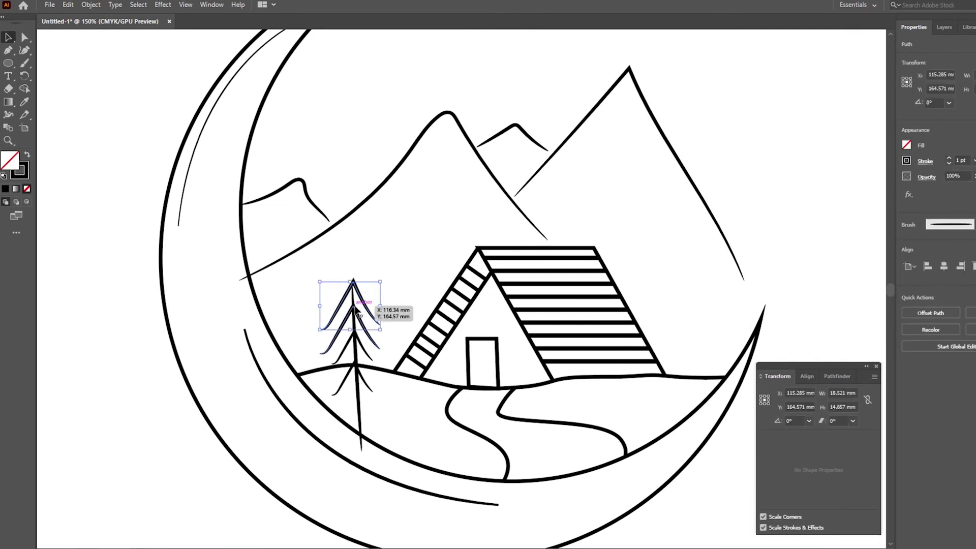
pyautogui.keyDown('shift'); pyautogui.click(357, 331); pyautogui.keyUp('shift')
pyautogui.keyDown('shift'); pyautogui.click(359, 356); pyautogui.keyUp('shift')
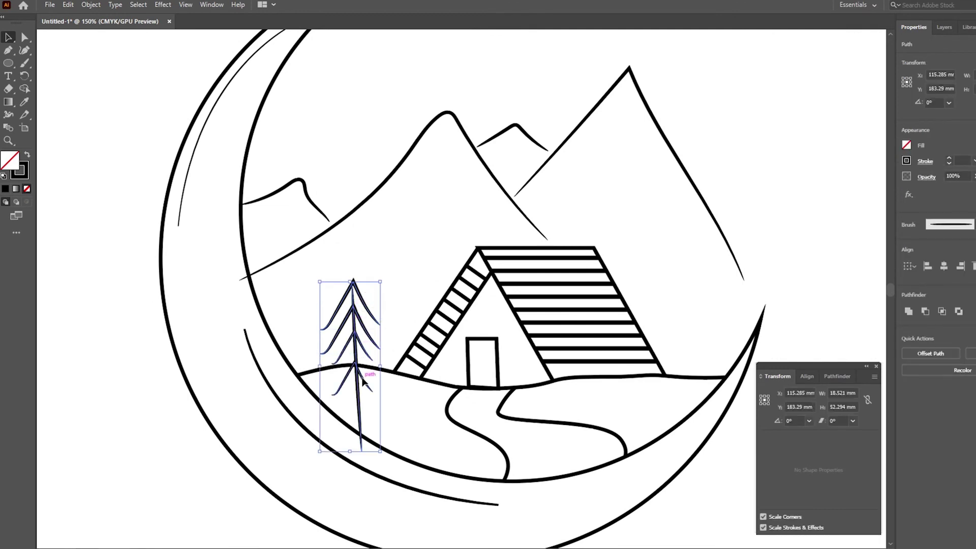
pyautogui.moveTo(350, 350); pyautogui.dragTo(678, 314)
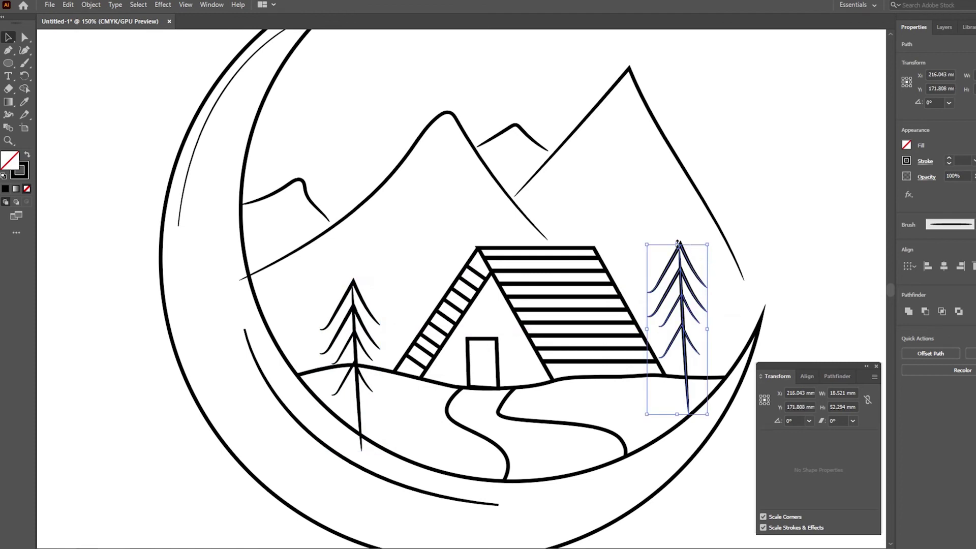
pyautogui.moveTo(677, 243); pyautogui.dragTo(677, 264)
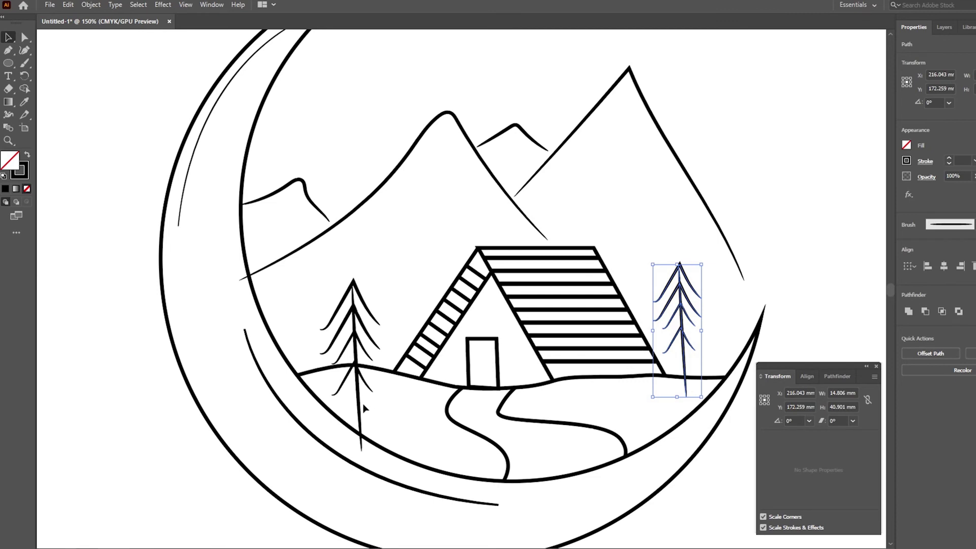
pyautogui.scroll(-1, 371, 302)
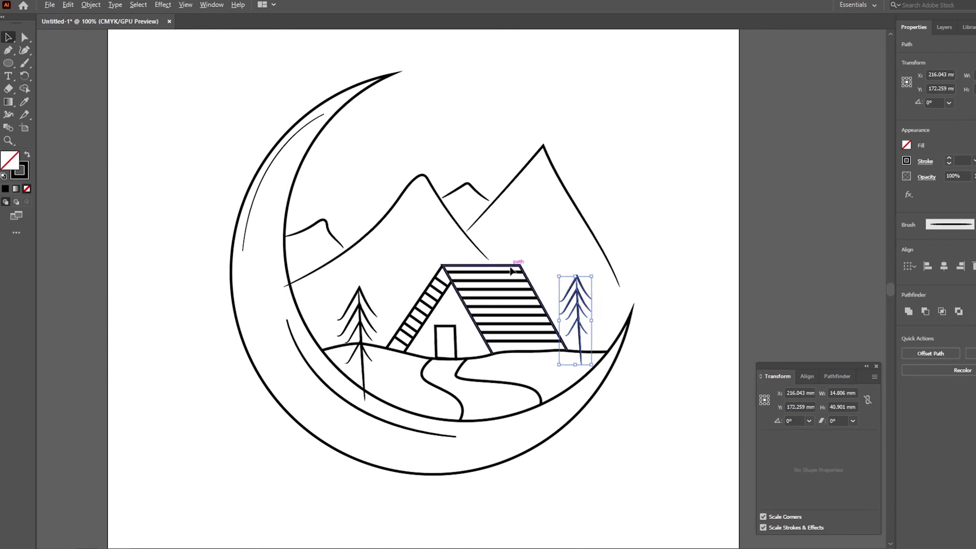
pyautogui.scroll(1, 516, 267)
# With the Paintbrush, draw a chimney on the cabin roof with two rising smoke lines
pyautogui.press('b')
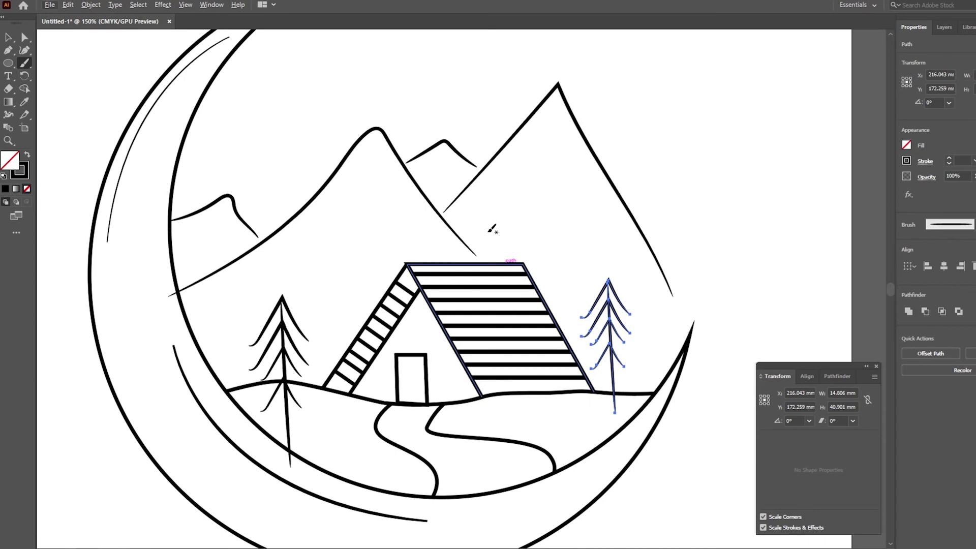
pyautogui.moveTo(489, 262); pyautogui.dragTo(507, 262)
pyautogui.moveTo(492, 230); pyautogui.dragTo(497, 185)
pyautogui.moveTo(504, 219); pyautogui.dragTo(508, 181)
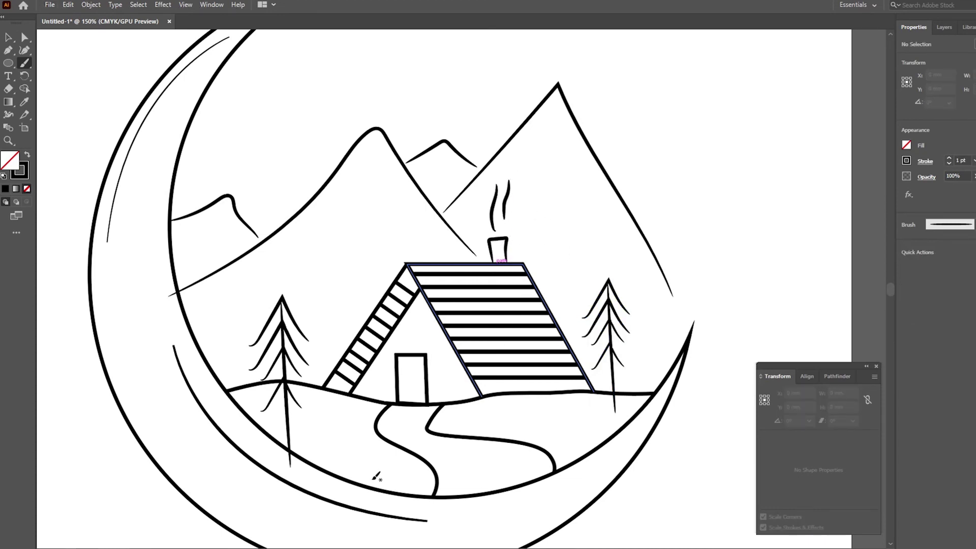
# Draw a small cross on the door and four plank lines on the cabin front
pyautogui.moveTo(410, 365)
pyautogui.mouseDown()
pyautogui.moveTo(409, 392)
pyautogui.moveTo(418, 381)
pyautogui.mouseUp()
pyautogui.moveTo(378, 356); pyautogui.dragTo(379, 394)
pyautogui.moveTo(392, 336)
pyautogui.mouseDown()
pyautogui.moveTo(392, 350)
pyautogui.moveTo(404, 344)
pyautogui.mouseUp()
pyautogui.moveTo(417, 304)
pyautogui.mouseDown()
pyautogui.moveTo(418, 340)
pyautogui.moveTo(431, 345)
pyautogui.mouseUp()
pyautogui.moveTo(438, 346)
pyautogui.mouseDown()
pyautogui.moveTo(440, 393)
pyautogui.moveTo(534, 396)
pyautogui.mouseUp()
# Add short texture dashes and tick marks to the ground, plus a curved stroke inside the path
pyautogui.scroll(-1, 528, 434)
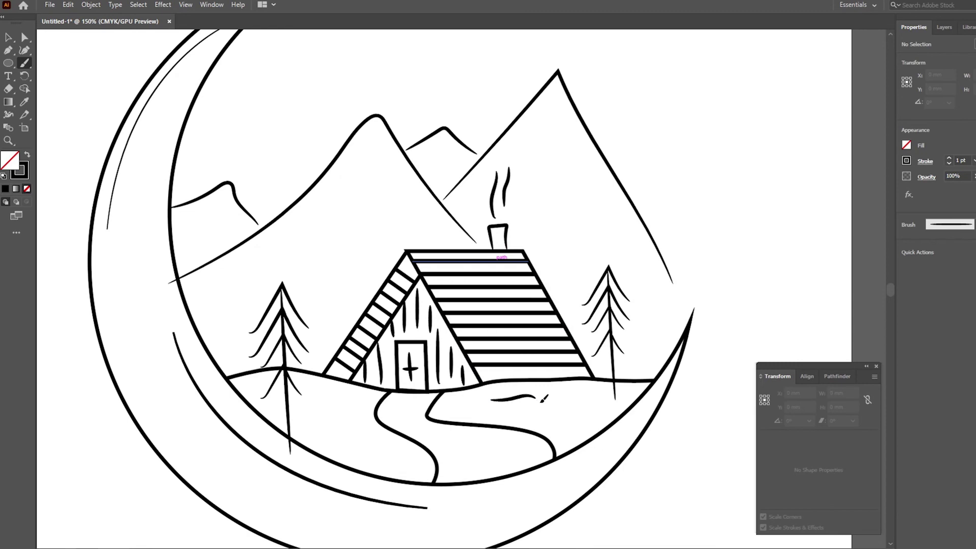
pyautogui.moveTo(594, 413); pyautogui.dragTo(581, 414)
pyautogui.moveTo(359, 444); pyautogui.dragTo(379, 446)
pyautogui.moveTo(320, 402); pyautogui.dragTo(338, 400)
pyautogui.moveTo(270, 406); pyautogui.dragTo(277, 405)
pyautogui.moveTo(576, 402); pyautogui.dragTo(584, 401)
pyautogui.scroll(-3, 559, 432)
pyautogui.scroll(3, 507, 440)
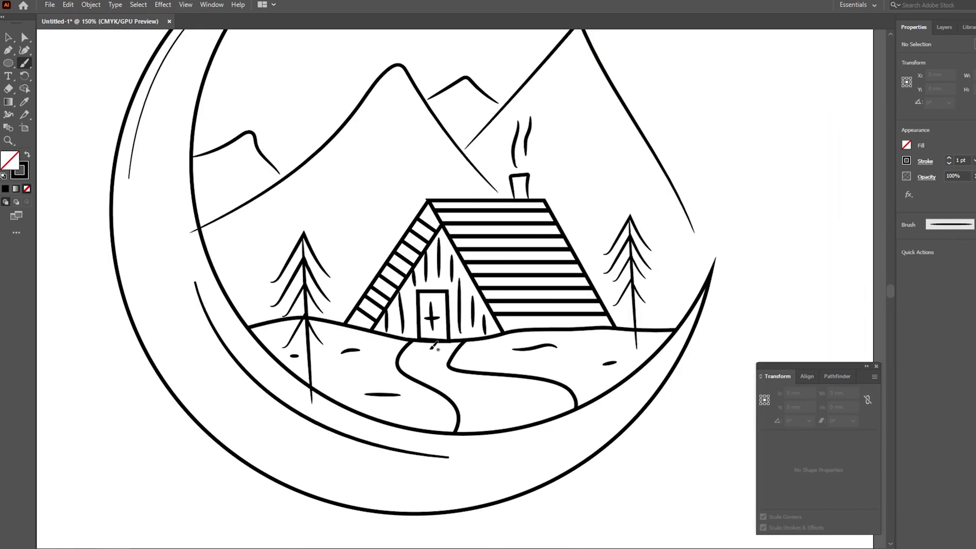
pyautogui.moveTo(427, 350); pyautogui.dragTo(521, 420)
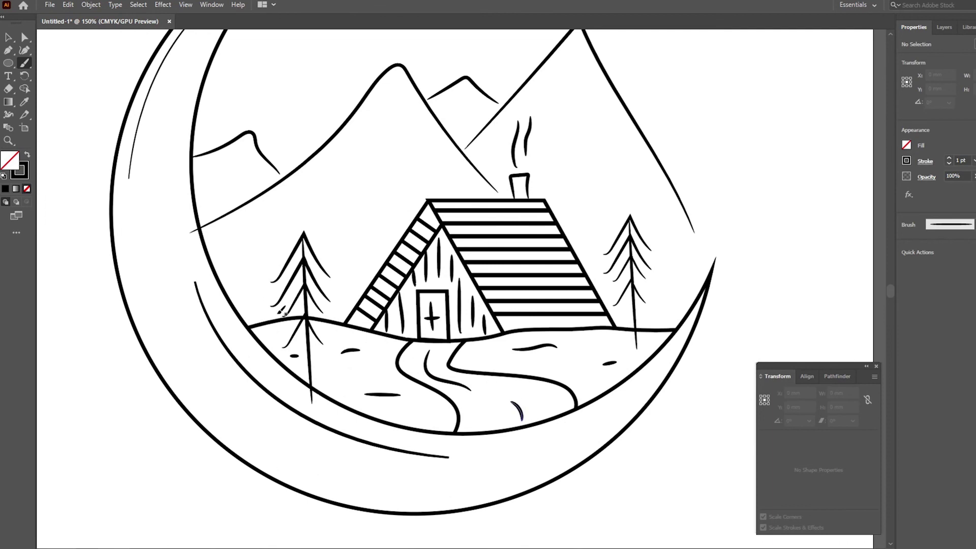
# Draw snow lines on the left and right mountains and a peaked one on the small hill
pyautogui.moveTo(282, 311); pyautogui.dragTo(324, 396)
pyautogui.moveTo(412, 176); pyautogui.dragTo(503, 233)
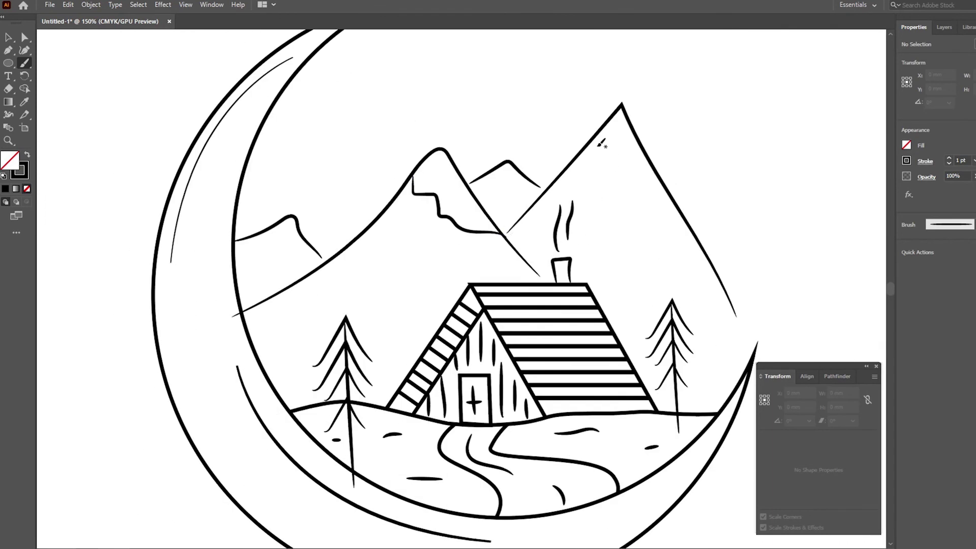
pyautogui.moveTo(593, 141)
pyautogui.mouseDown()
pyautogui.moveTo(660, 223)
pyautogui.moveTo(704, 253)
pyautogui.mouseUp()
pyautogui.moveTo(247, 235)
pyautogui.mouseDown()
pyautogui.moveTo(312, 250)
pyautogui.moveTo(376, 212)
pyautogui.mouseUp()
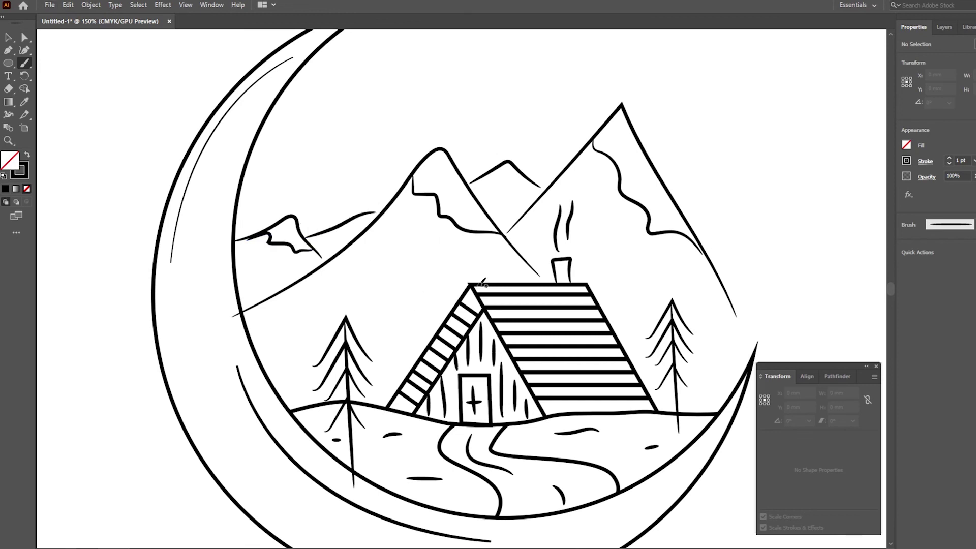
pyautogui.hotkey('ctrl', 'z')
pyautogui.moveTo(307, 238); pyautogui.dragTo(364, 218)
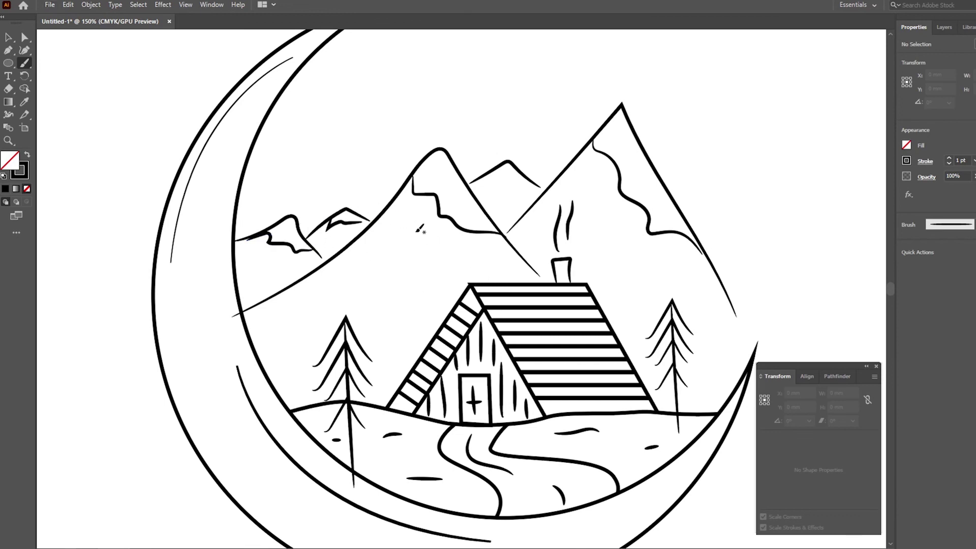
# At actual-size zoom, draw small birds in the sky, redrawing the misshapen middle one
pyautogui.hotkey('ctrl', '0')
pyautogui.hotkey('ctrl', '1')
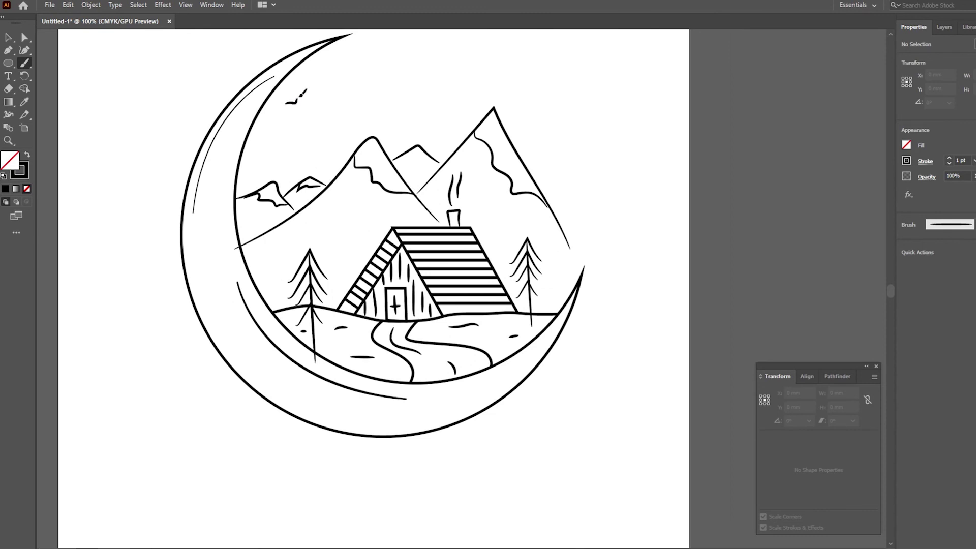
pyautogui.moveTo(342, 101); pyautogui.dragTo(345, 93)
pyautogui.hotkey('ctrl', 'z')
pyautogui.moveTo(319, 90); pyautogui.dragTo(323, 86)
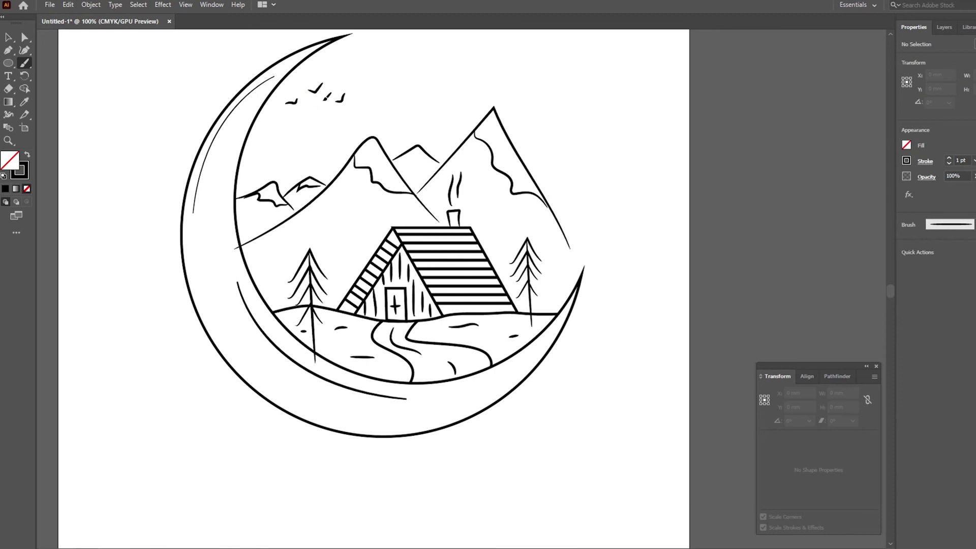